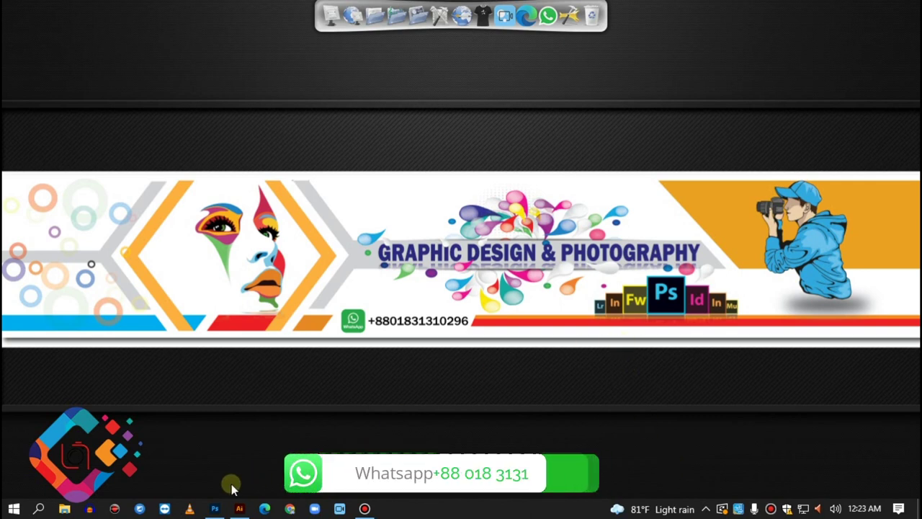
Bring the Photoshop window to the front, showing its empty workspace
left_click(215, 508)
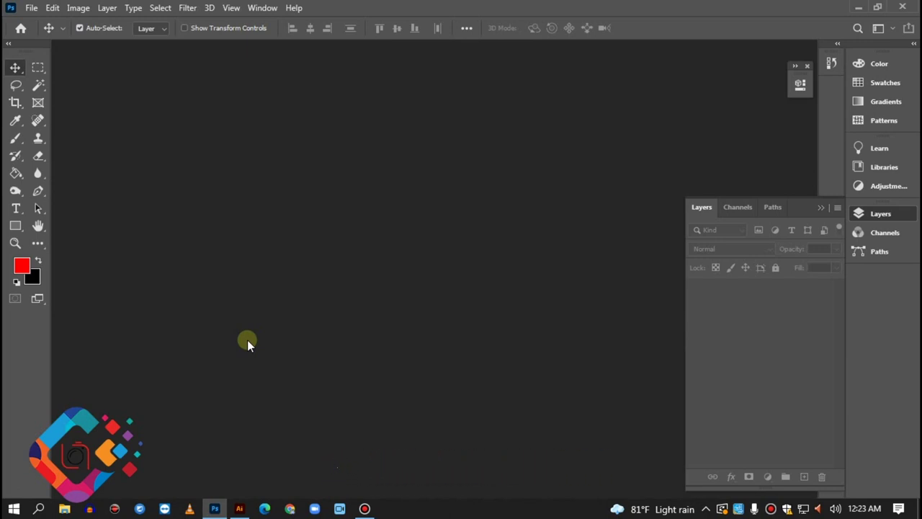
left_click(31, 8)
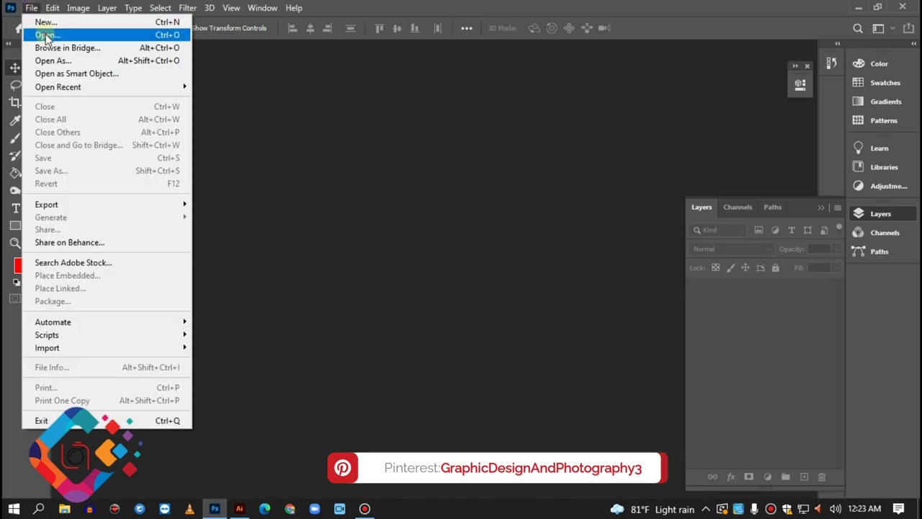
Open the Jersey Mockup PSD file from the PSG folder
left_click(43, 30)
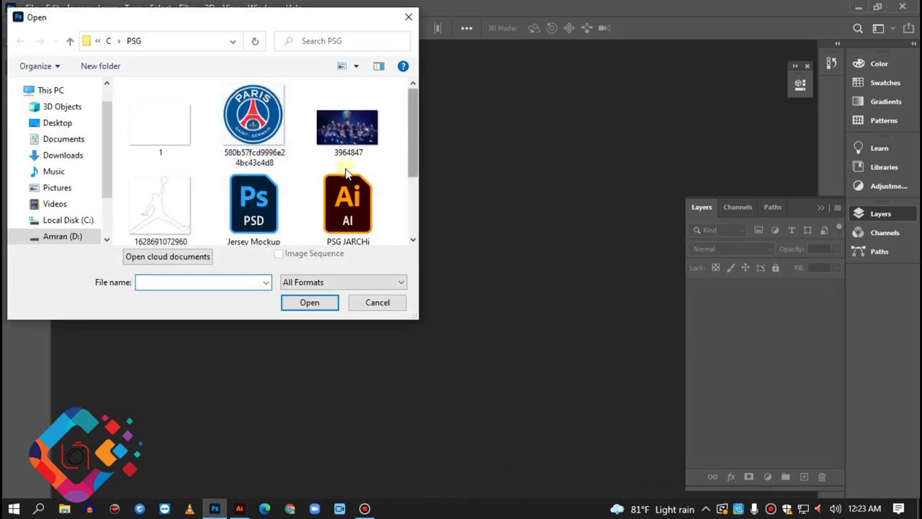
left_click(259, 201)
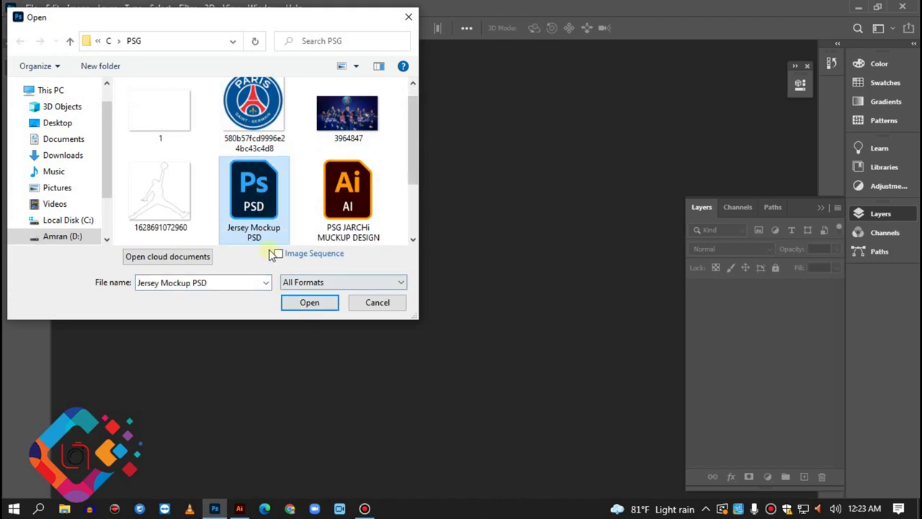
left_click(305, 306)
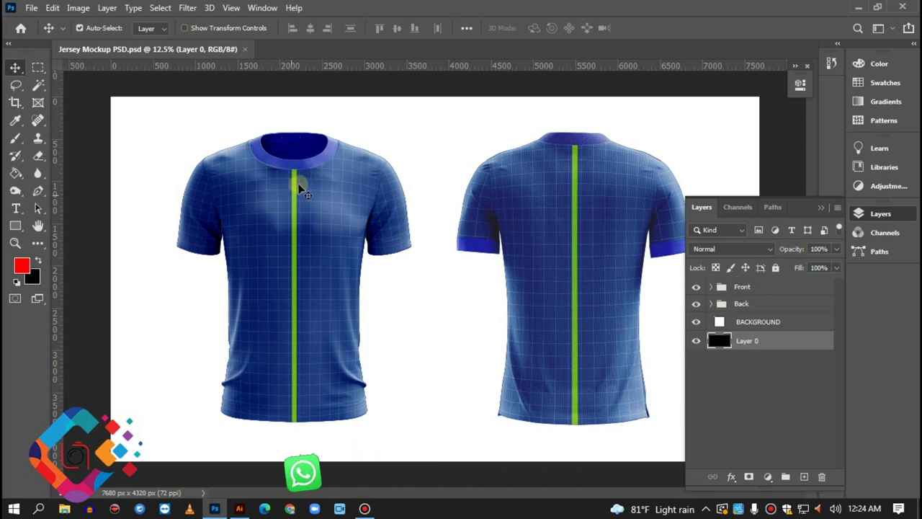
Expand the Front and SMART Object groups, toggle the FRONT layer's visibility, then view the Illustrator design
left_click(711, 286)
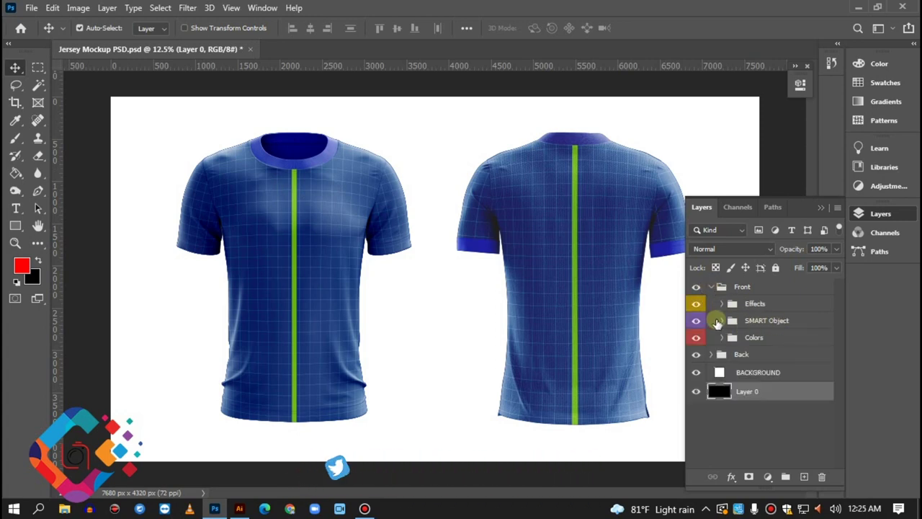
left_click(722, 321)
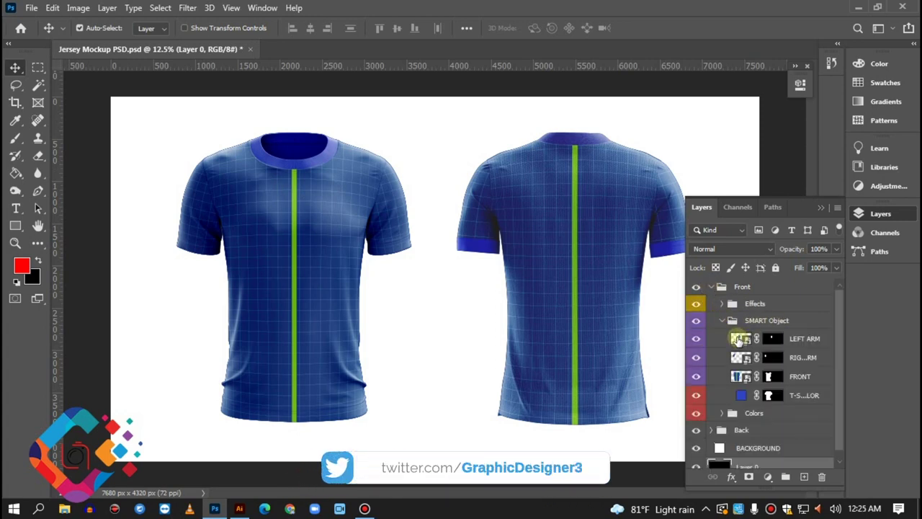
left_click(696, 376)
left_click(696, 376)
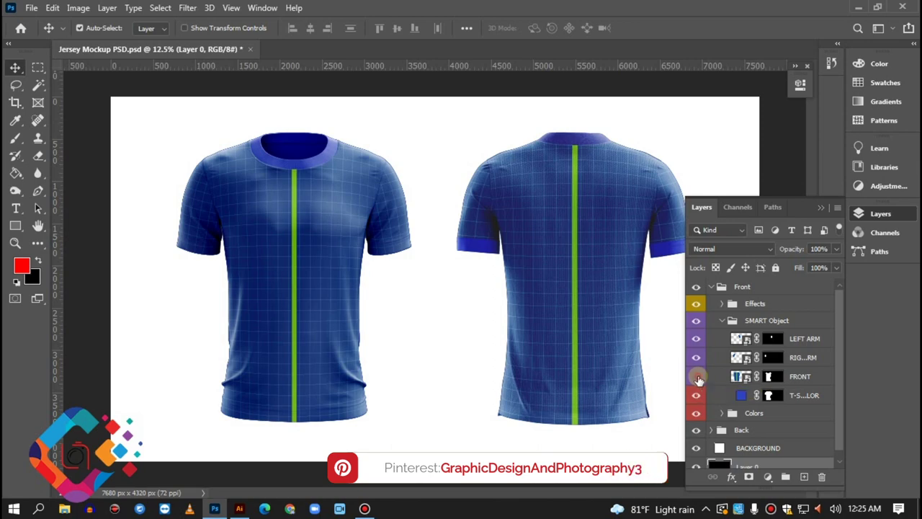
left_click(696, 376)
left_click(696, 376)
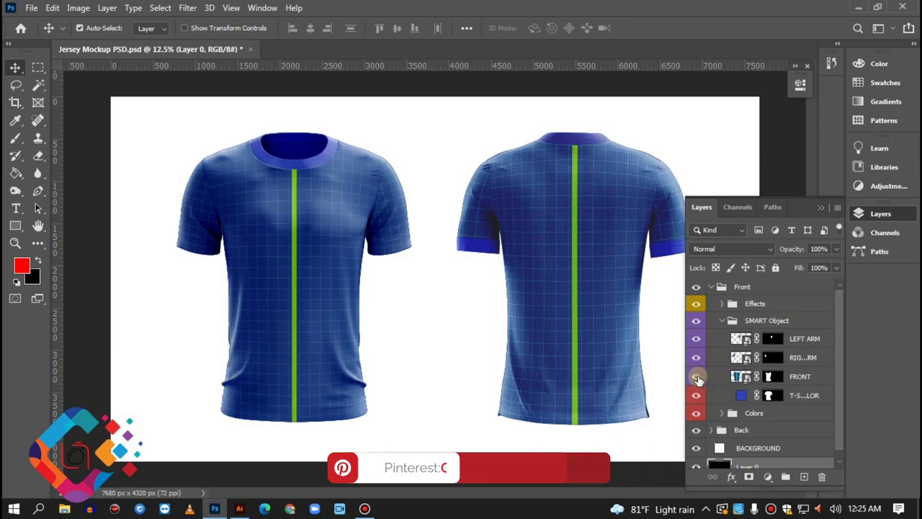
left_click(239, 509)
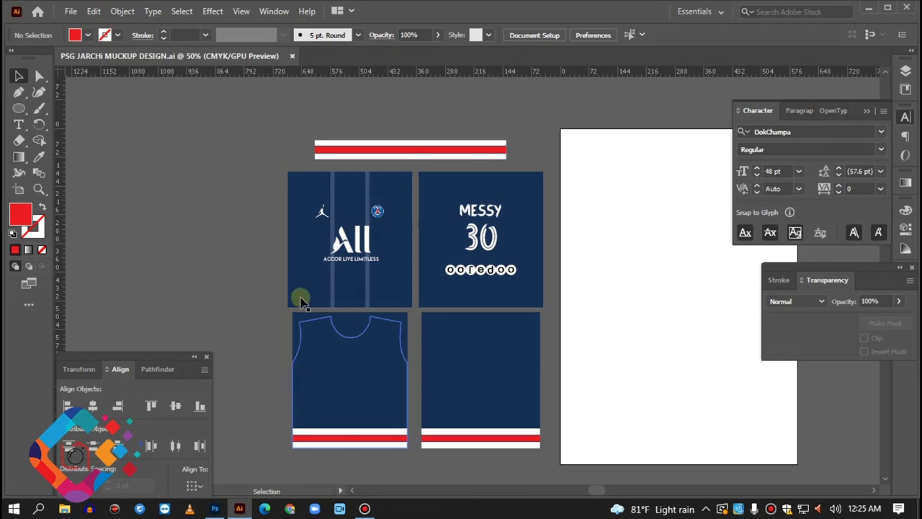
Marquee-select the Illustrator front panel artwork with the All logo, then return to Photoshop
left_click_drag(267, 171, 407, 309)
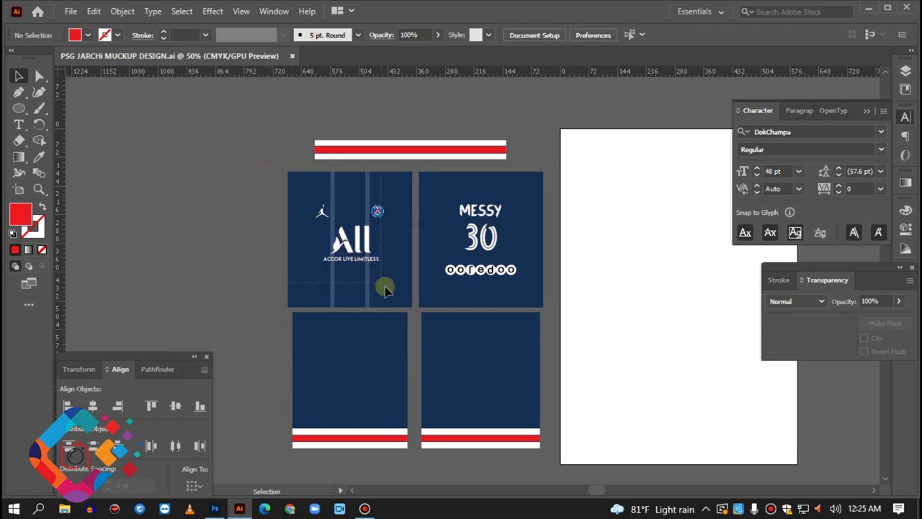
left_click_drag(407, 309, 422, 317)
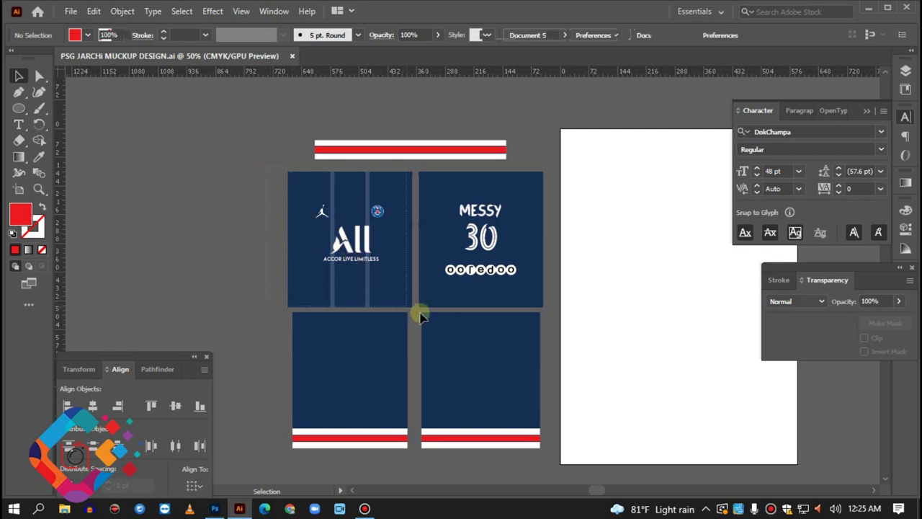
left_click_drag(422, 317, 418, 312)
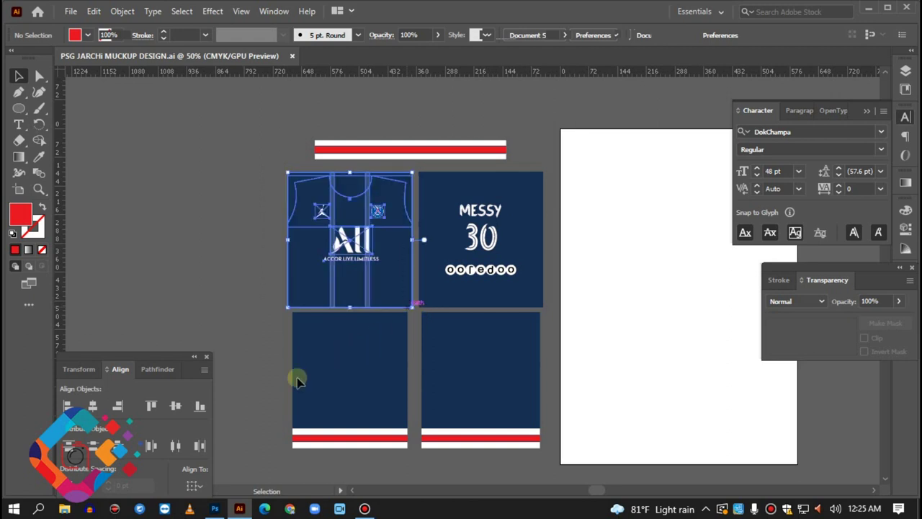
left_click(216, 508)
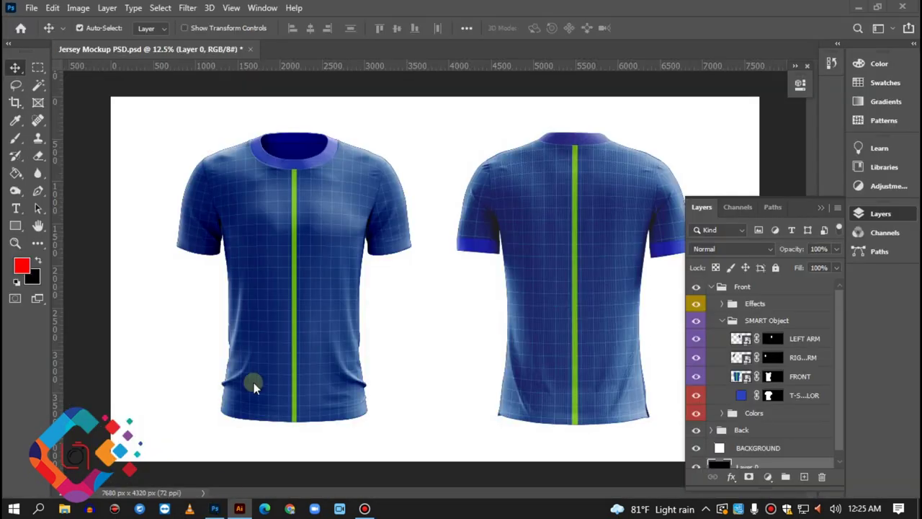
Open the FRONT layer's smart object contents as Rectangle 21111.psb
left_click(514, 264)
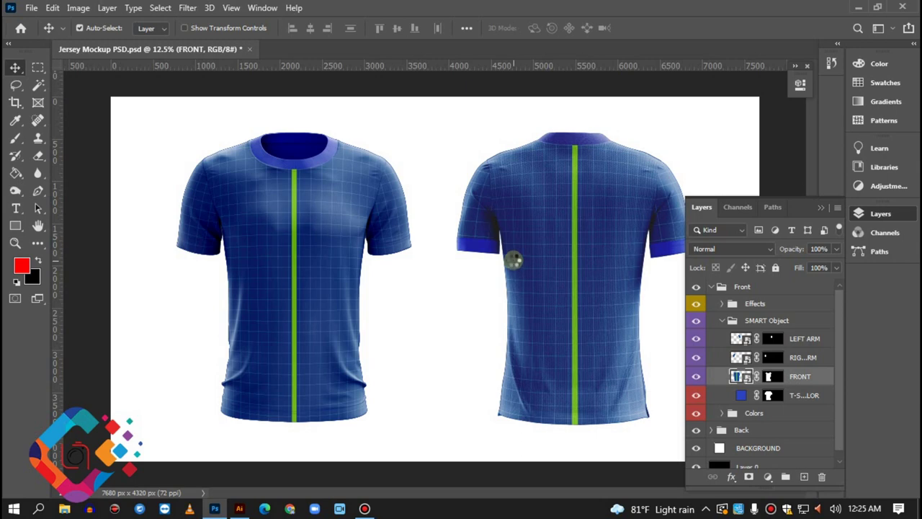
double_click(513, 261)
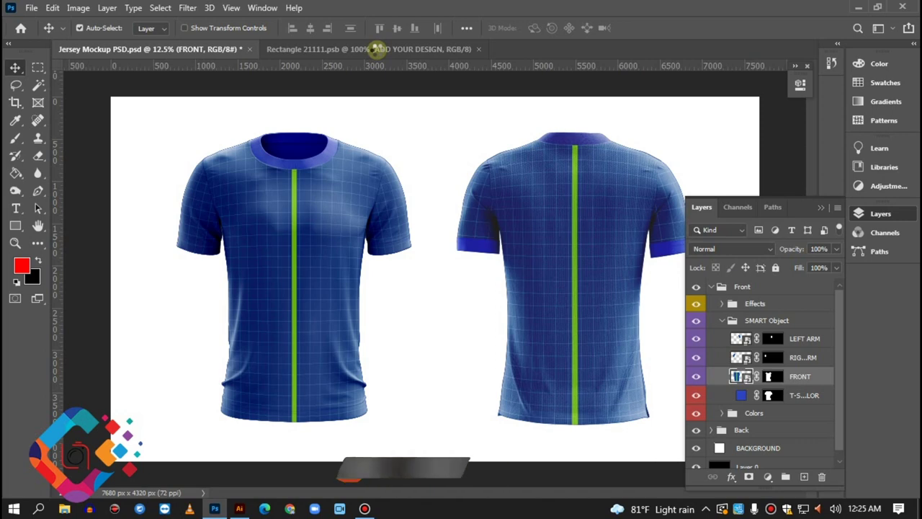
Switch to Rectangle 21111.psb and select its ADD YOUR DESIGN layer
left_click(376, 49)
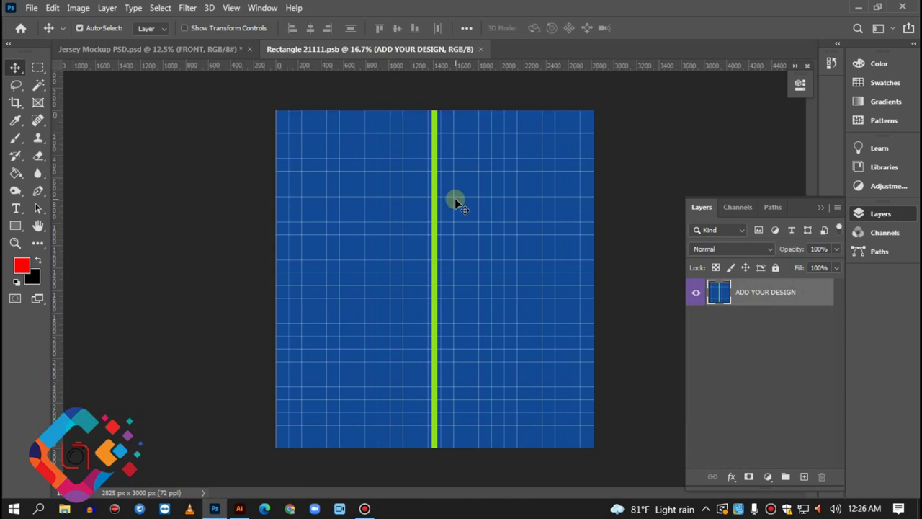
left_click(54, 9)
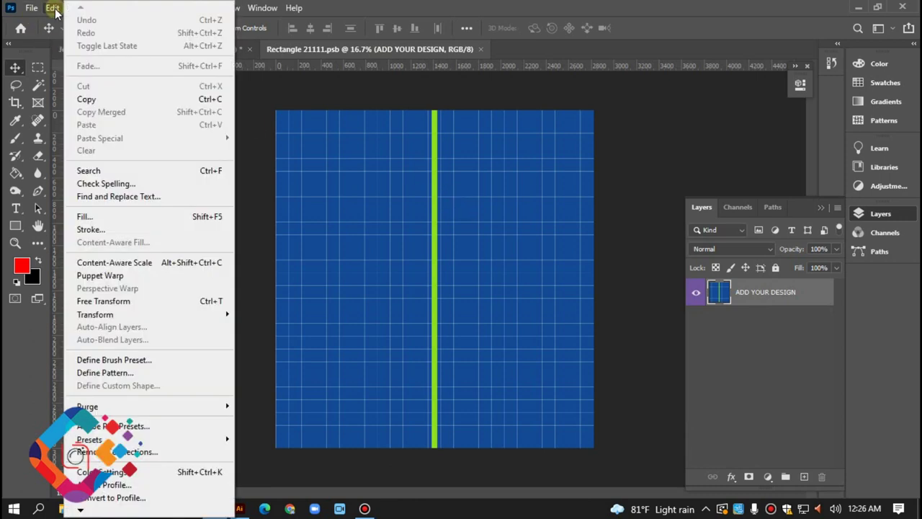
left_click(390, 226)
left_click(432, 96)
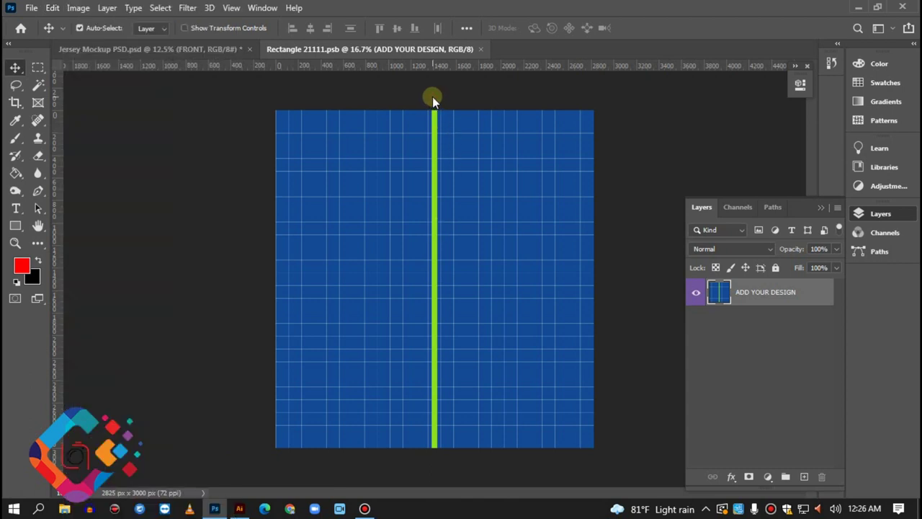
left_click(621, 121)
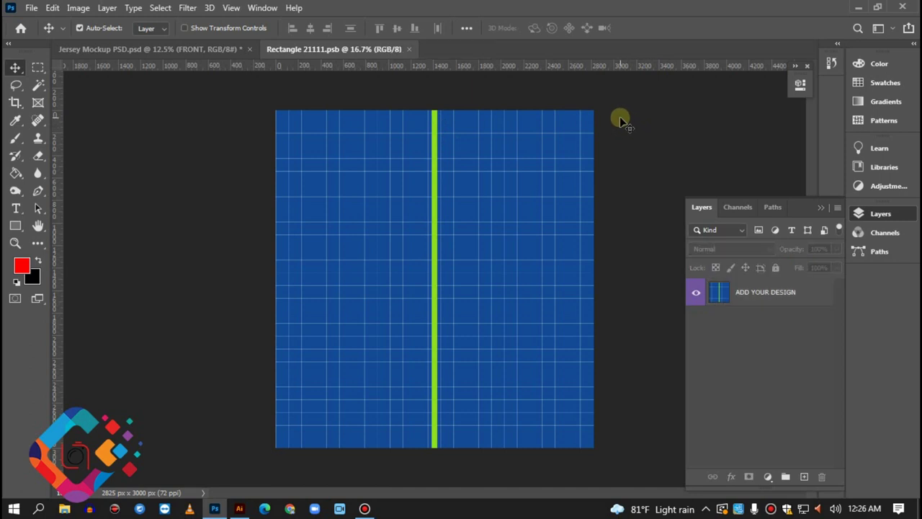
left_click(470, 165)
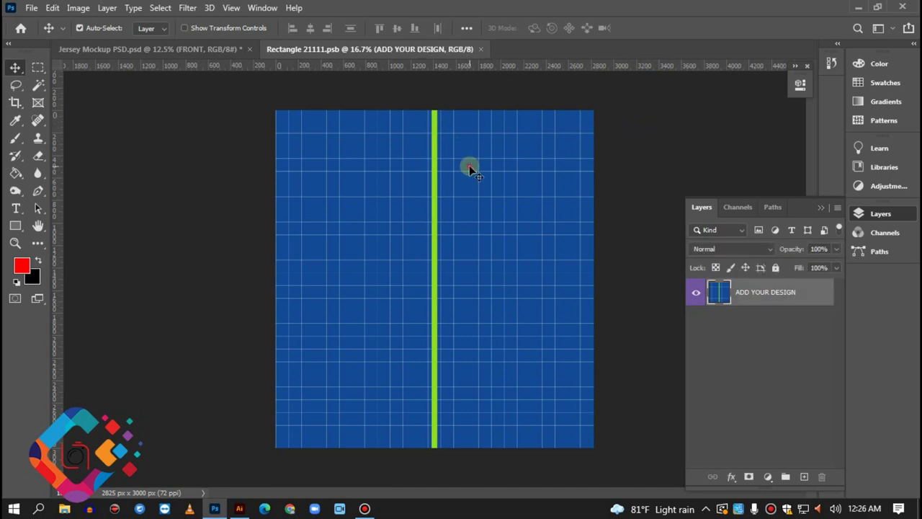
Paste the copied Illustrator front artwork into Rectangle 21111.psb
left_click(206, 47)
left_click(308, 48)
key("ctrl")
left_click(239, 508)
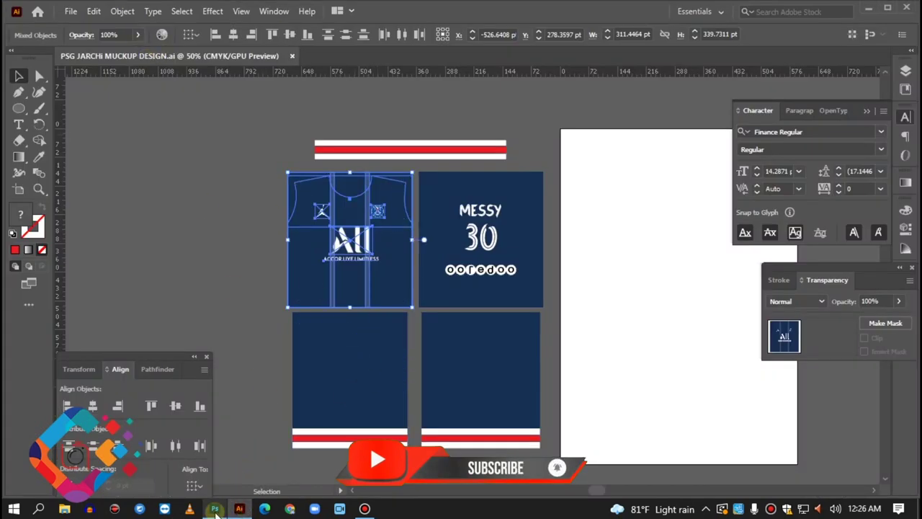
left_click(215, 509)
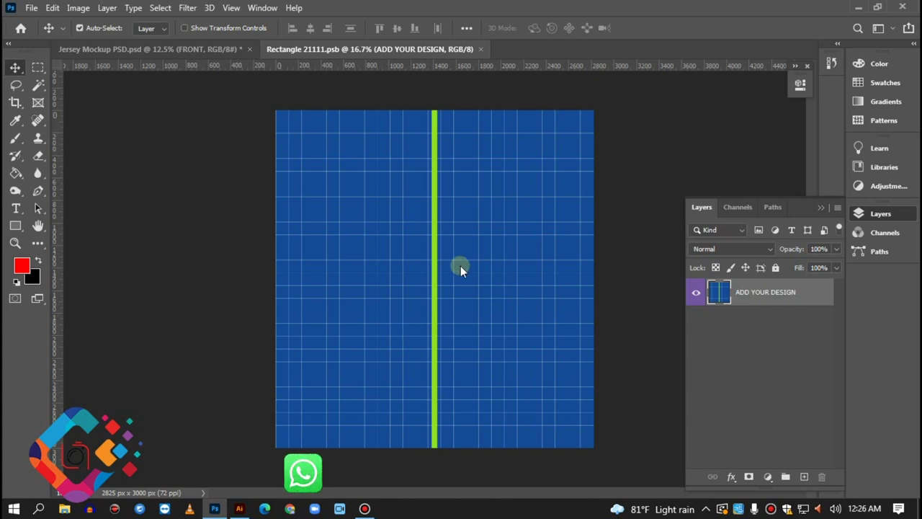
key("ctrl+v")
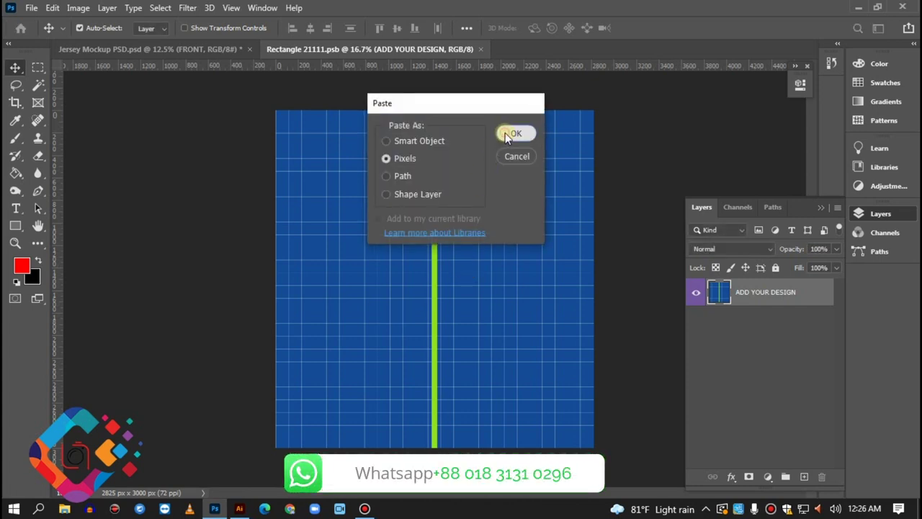
Place the front artwork as pixels, scaled up to cover the whole canvas
left_click(505, 133)
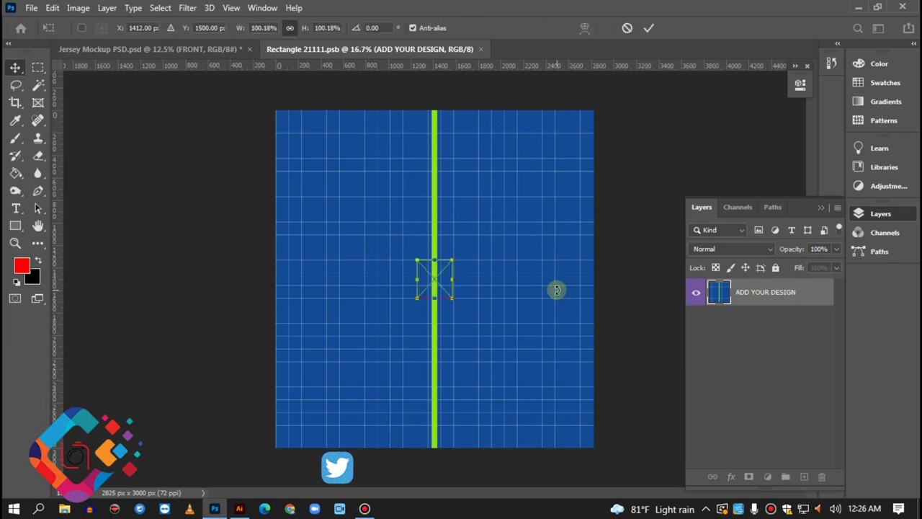
left_click_drag(454, 296, 595, 448)
key("Return")
key("ctrl")
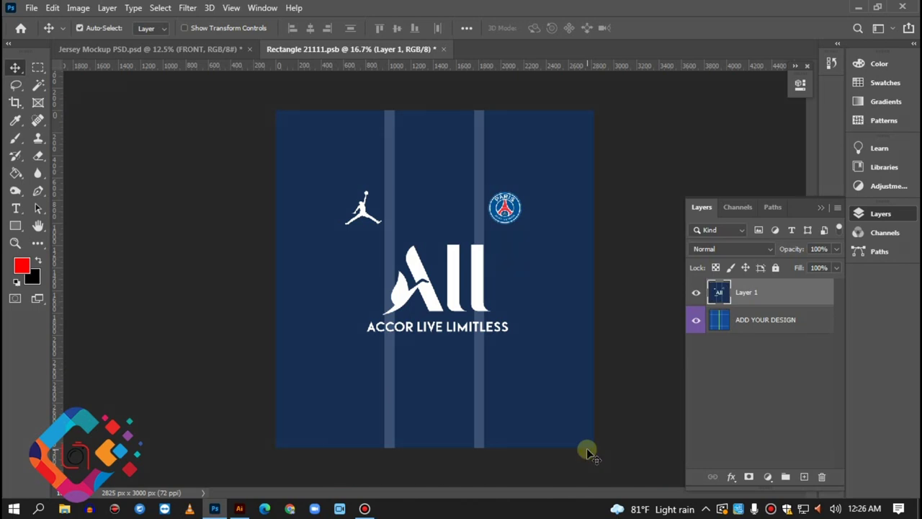
Save the smart object so the mockup's front shows the navy All-logo design
key("ctrl+s")
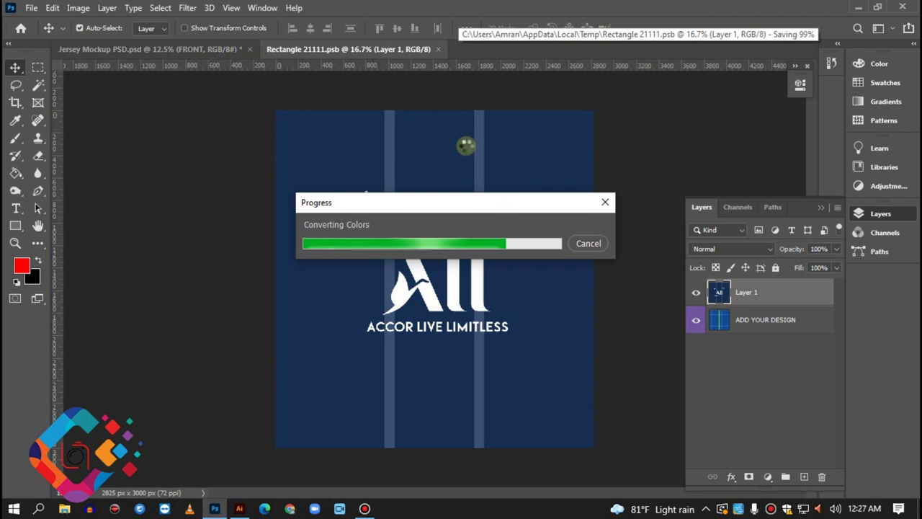
left_click(212, 49)
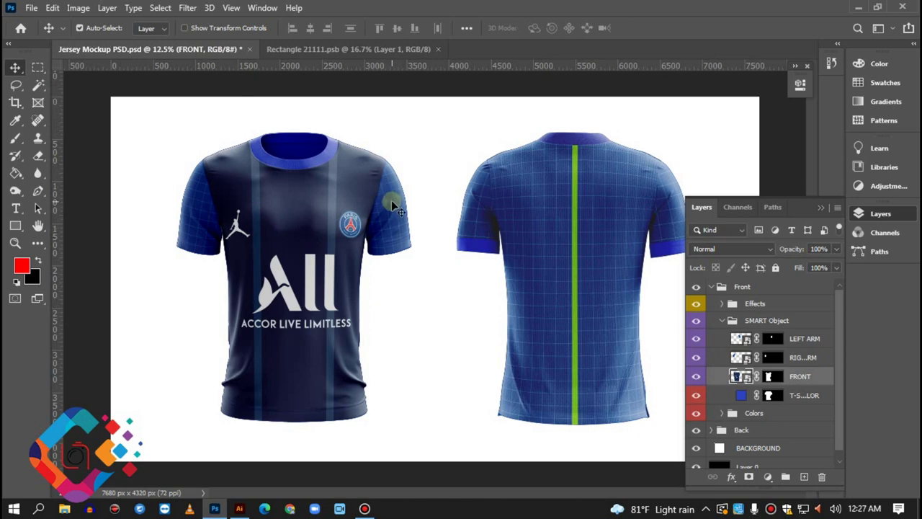
left_click(239, 509)
Copy the navy sleeve panel in Illustrator and open Photoshop's LEFT ARM smart object
left_click_drag(272, 318, 395, 378)
left_click(349, 360)
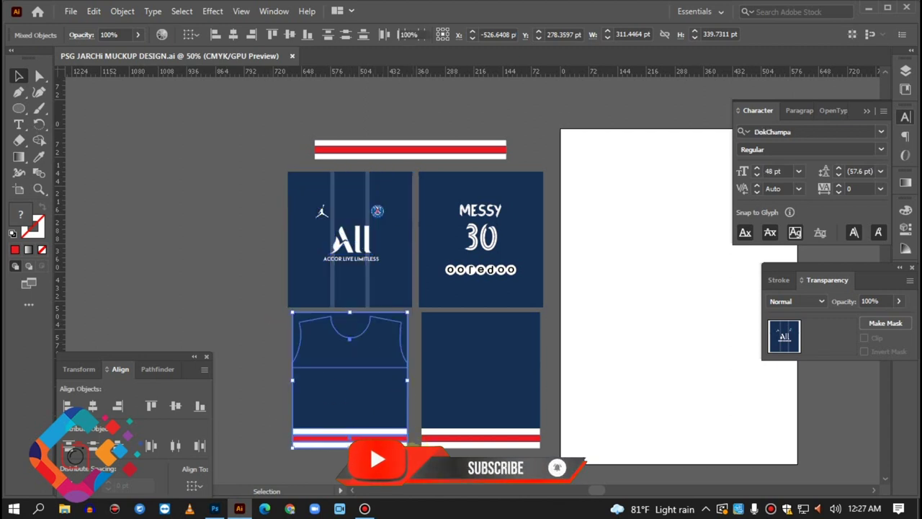
key("v")
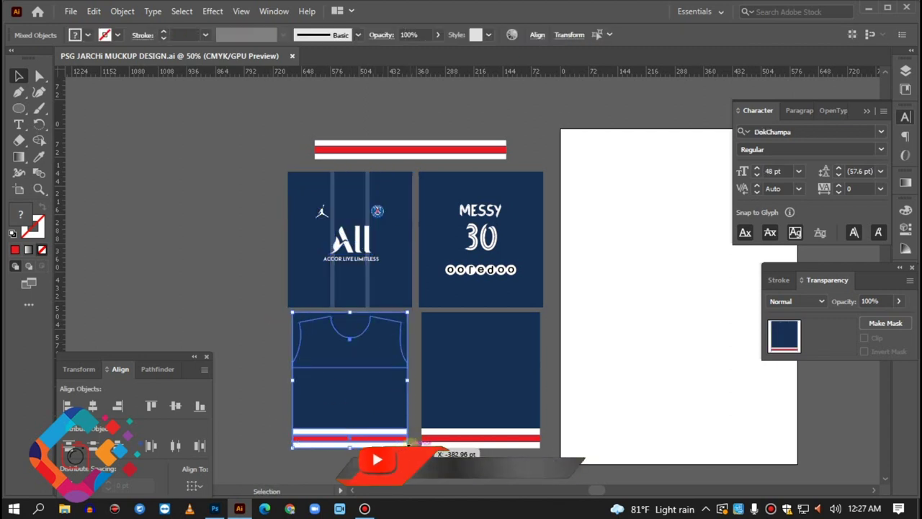
left_click(95, 11)
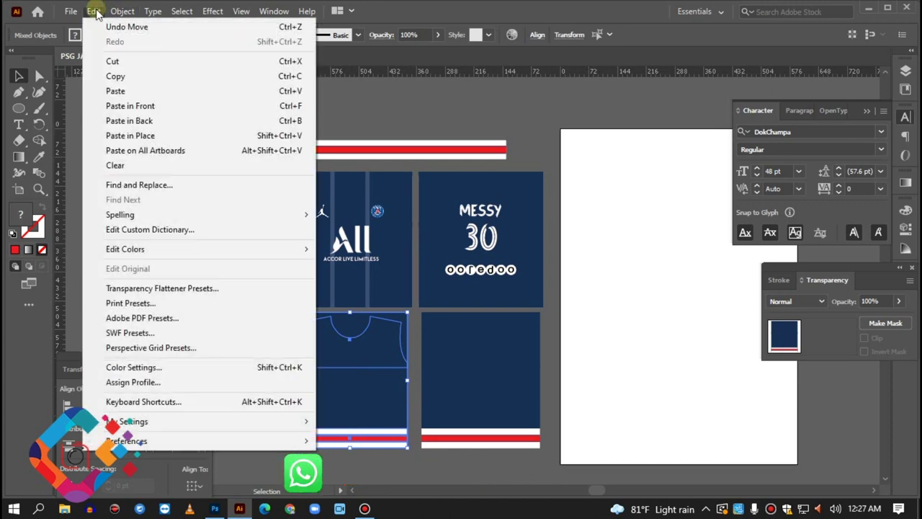
left_click(119, 77)
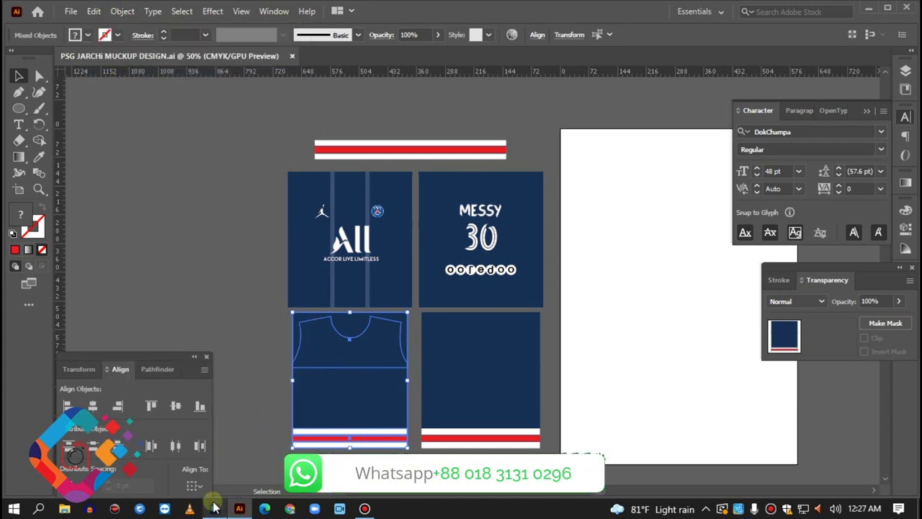
left_click(214, 509)
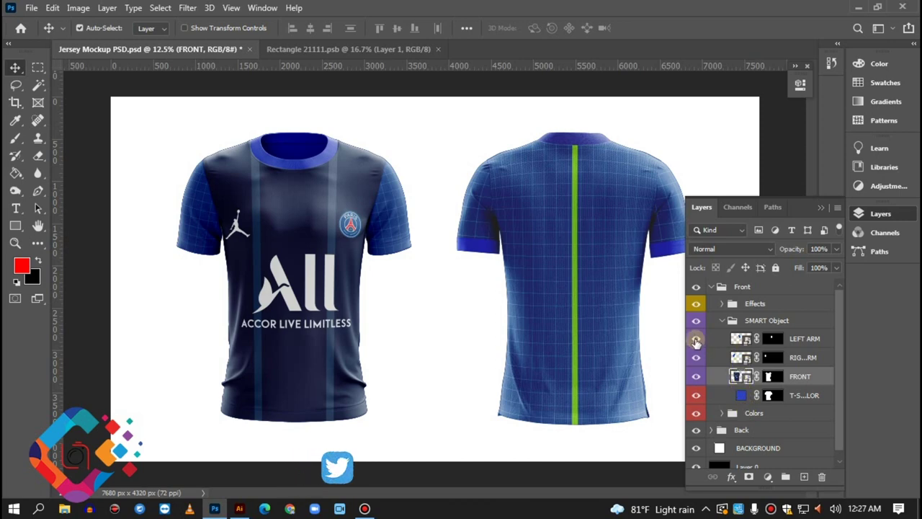
double_click(744, 340)
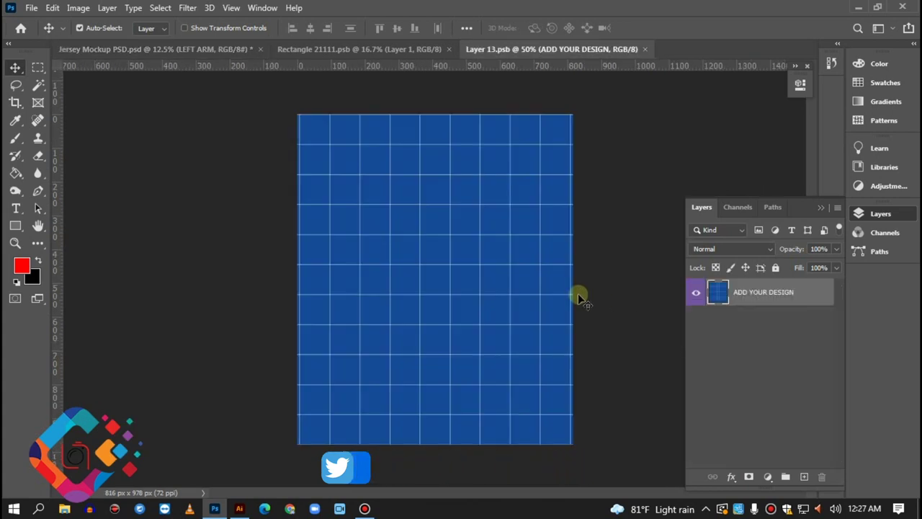
Paste the sleeve art as pixels into Layer 13.psb, scale it to fill the canvas, and save
key("ctrl+v")
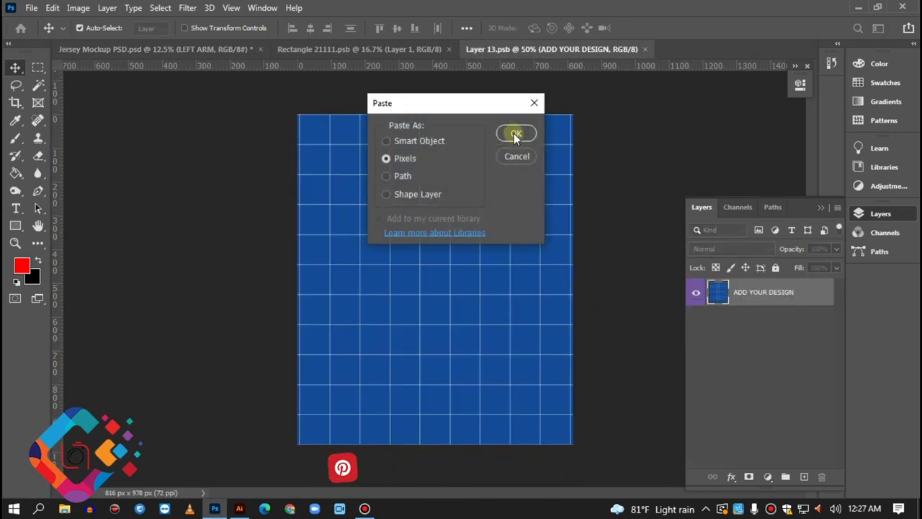
left_click(514, 133)
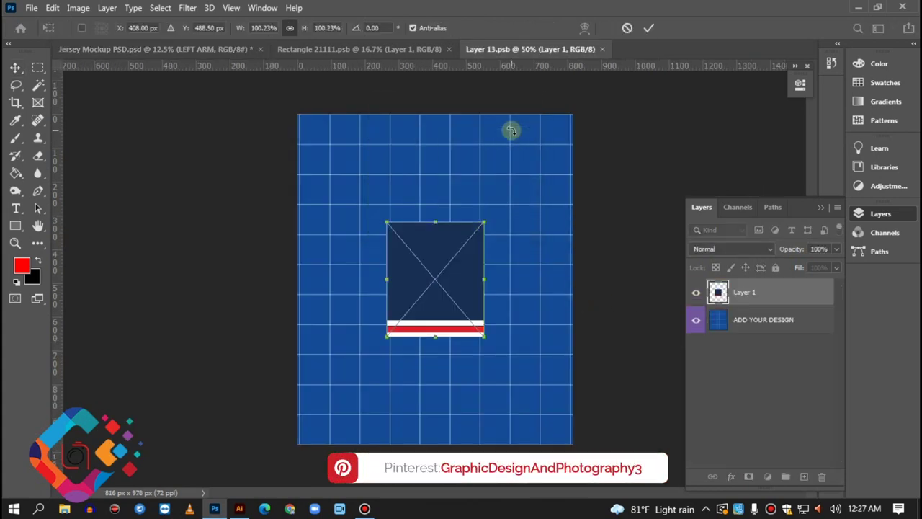
left_click_drag(434, 280, 350, 182)
left_click_drag(392, 228, 570, 439)
key("Return")
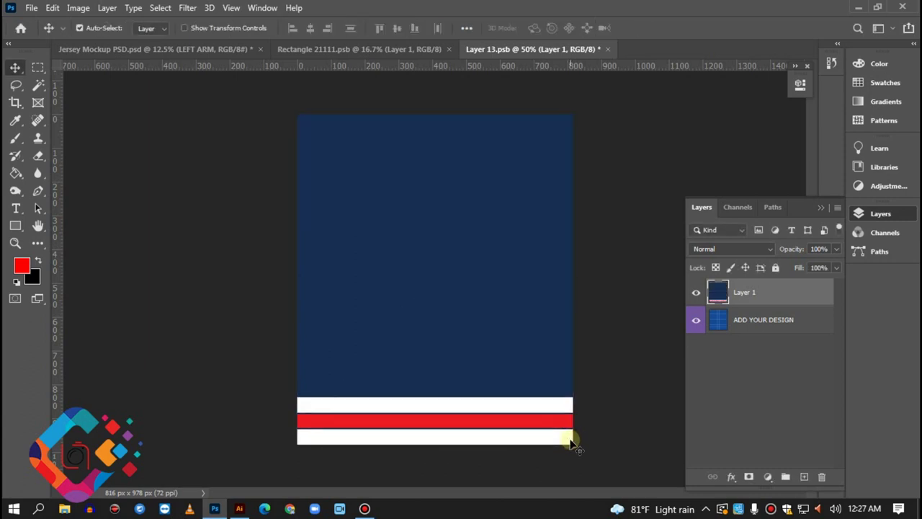
key("ctrl+s")
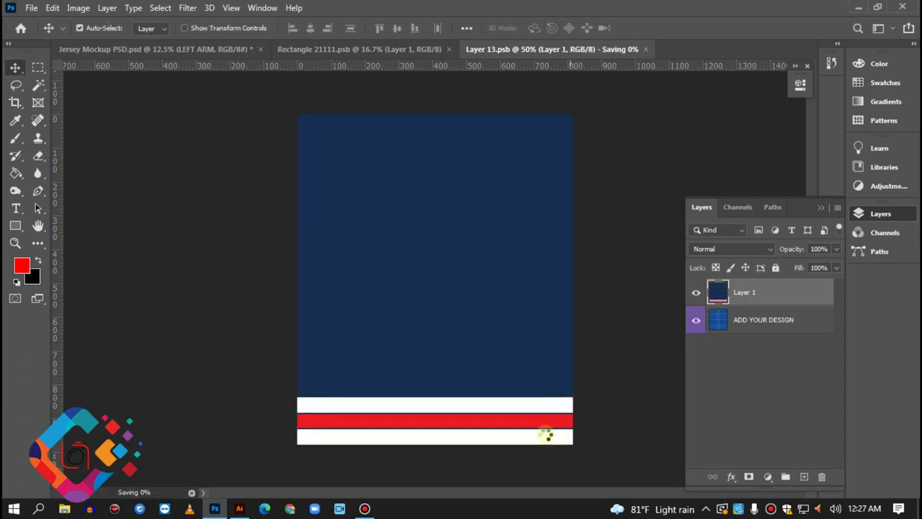
left_click(190, 49)
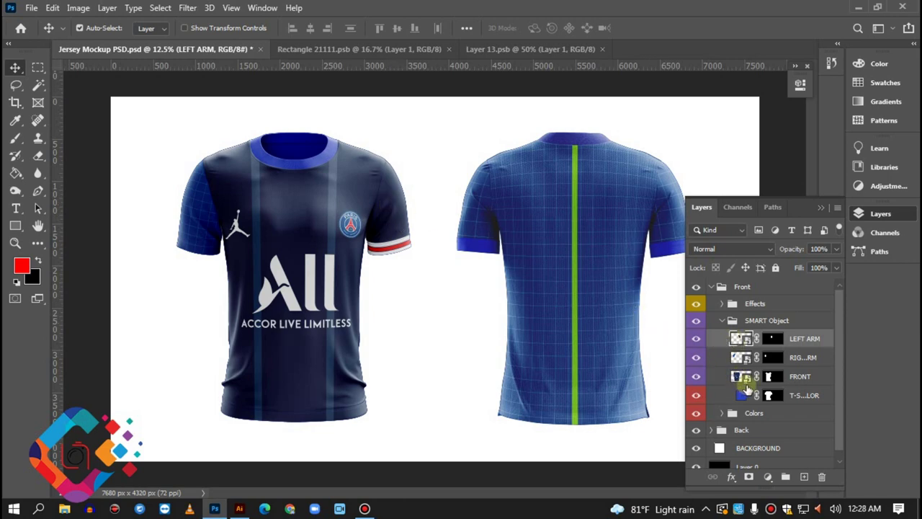
Paste the sleeve art into the RIGHT ARM's Layer 1112.psb, scaled to fill the canvas, and save
double_click(742, 357)
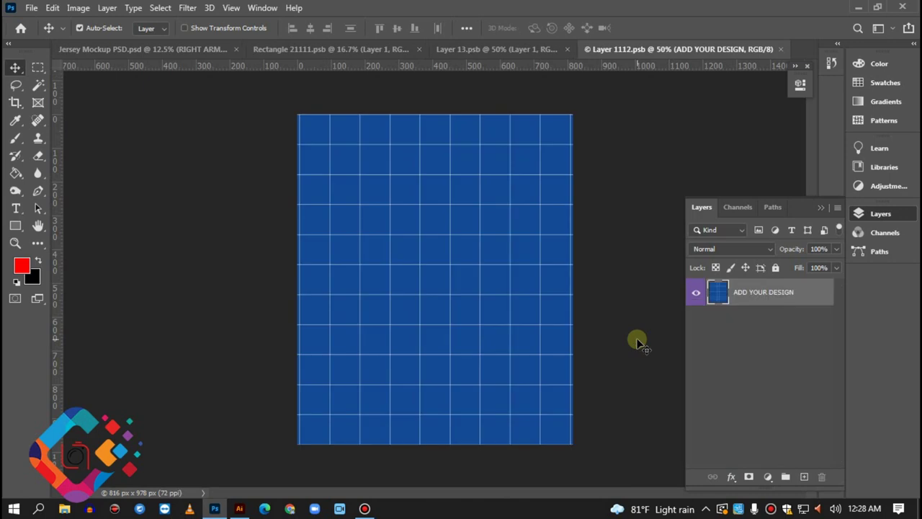
left_click(52, 8)
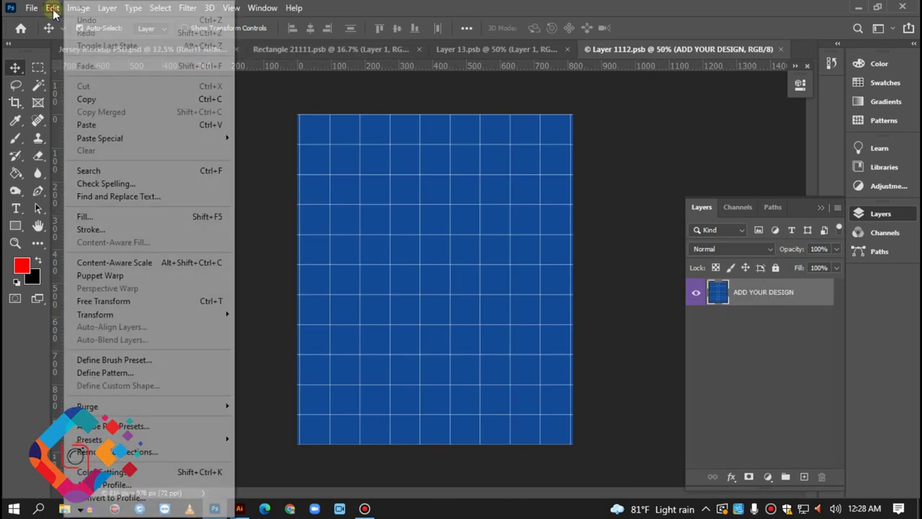
left_click(90, 124)
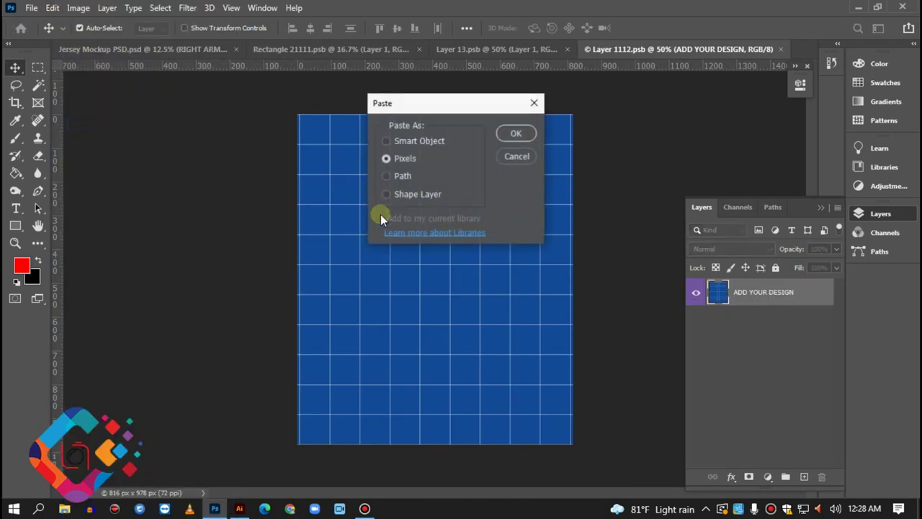
left_click(514, 135)
left_click_drag(408, 260, 319, 143)
mouse_move(395, 229)
left_mouse_down()
mouse_move(555, 405)
mouse_move(574, 442)
left_mouse_up()
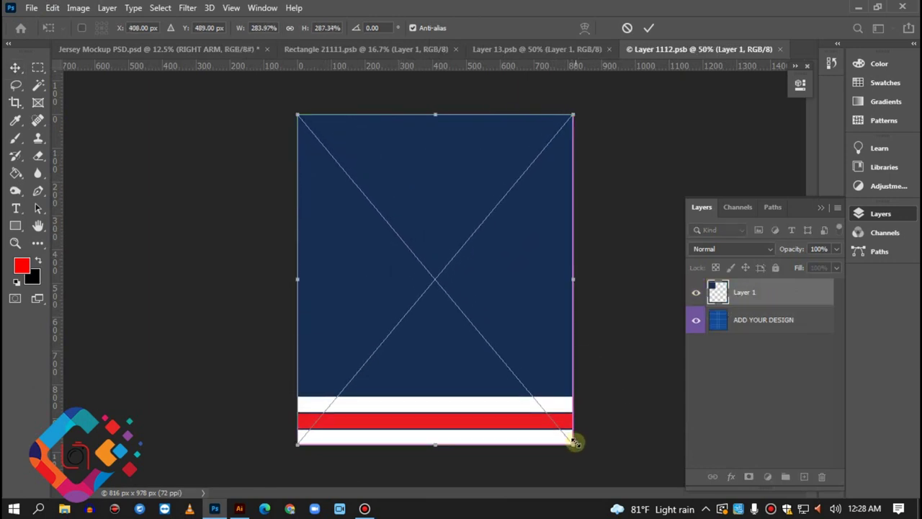
key("Return")
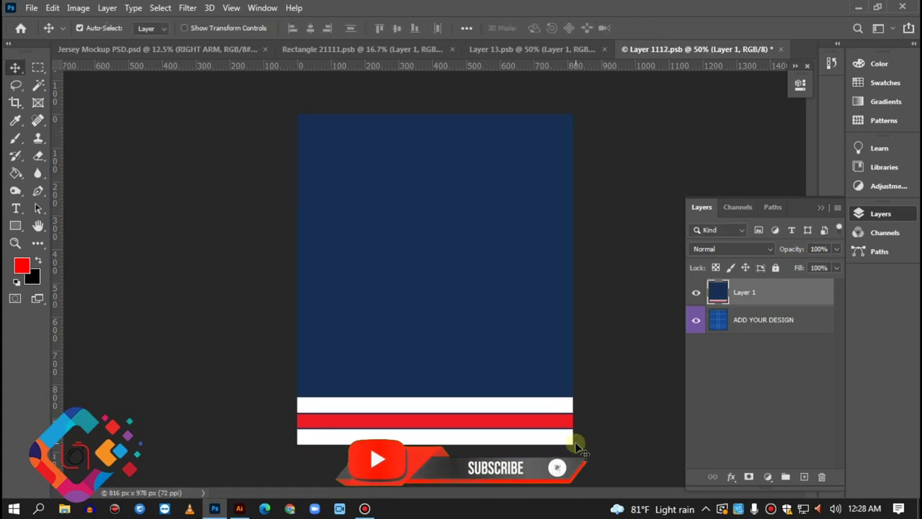
key("ctrl+s")
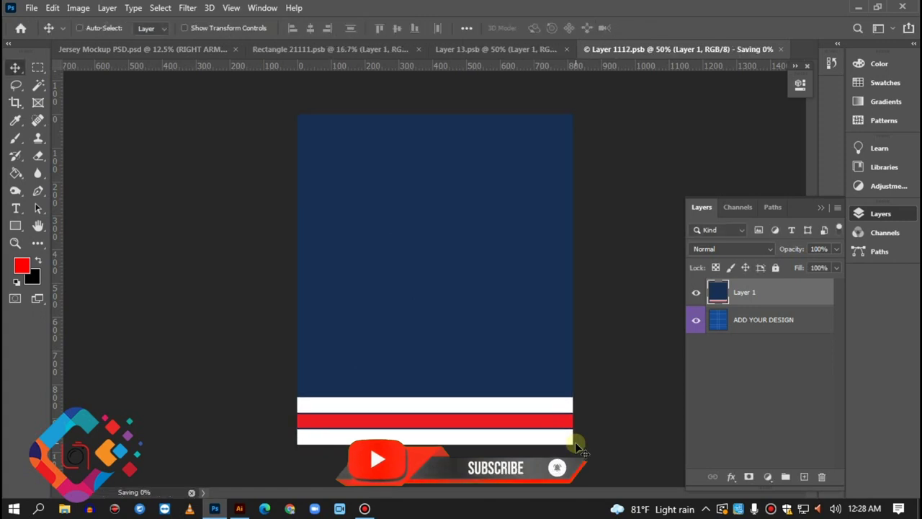
left_click(201, 49)
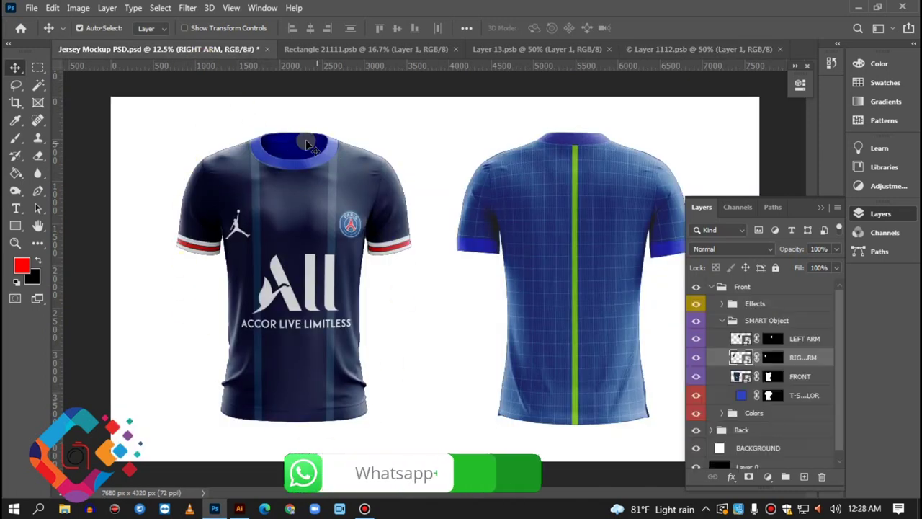
Inspect the Effects and Colors groups, briefly hiding and showing the T-SHIRT COLOR layer
left_click(697, 395)
left_click(697, 396)
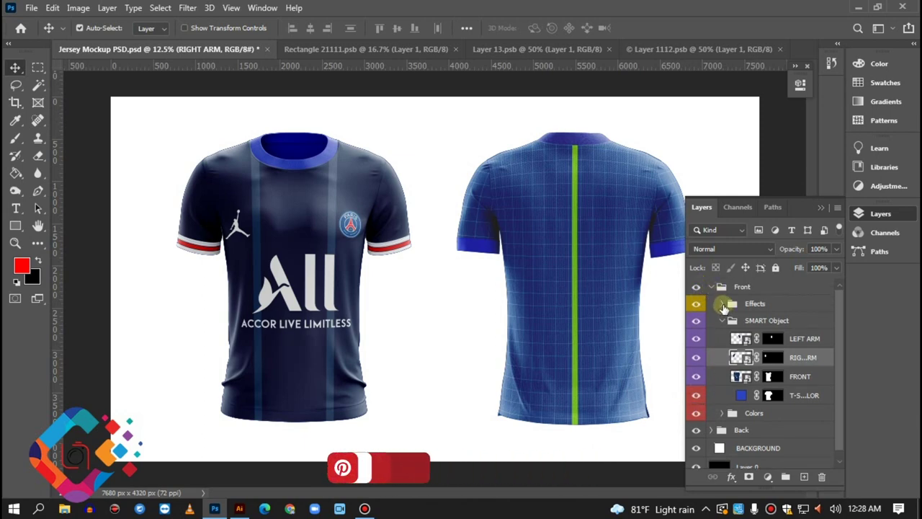
left_click(724, 304)
left_click(724, 304)
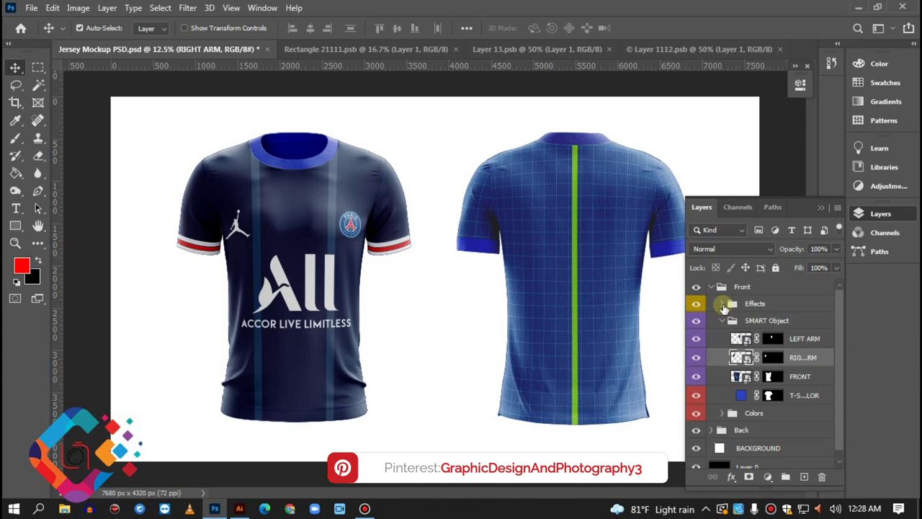
left_click(722, 414)
scroll(720, 410, "down", 2)
scroll(700, 391, "down", 2)
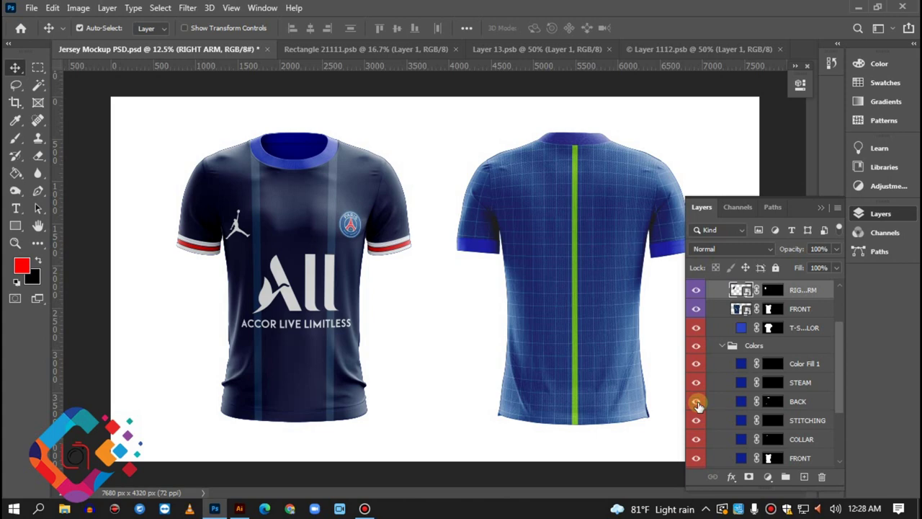
scroll(698, 406, "down", 2)
scroll(697, 405, "down", 2)
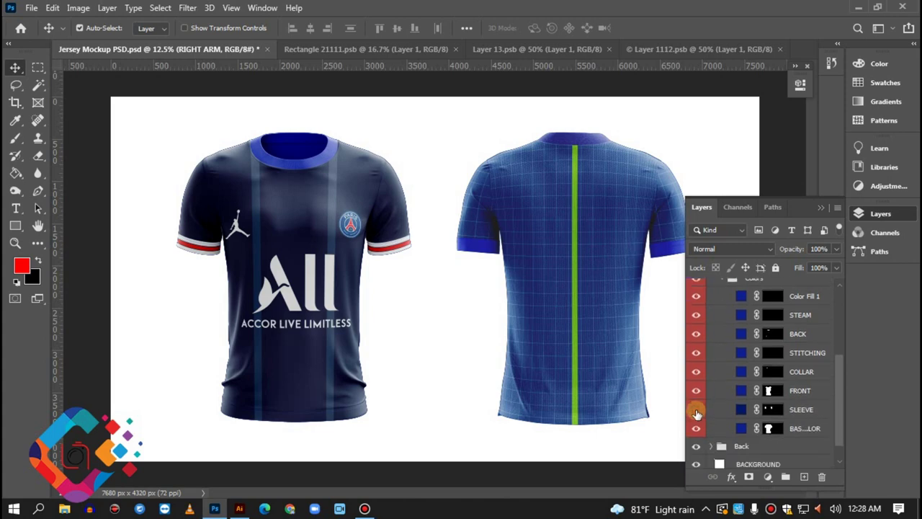
scroll(696, 413, "down", 2)
mouse_move(696, 408)
left_mouse_down()
mouse_move(698, 309)
mouse_move(698, 324)
left_mouse_up()
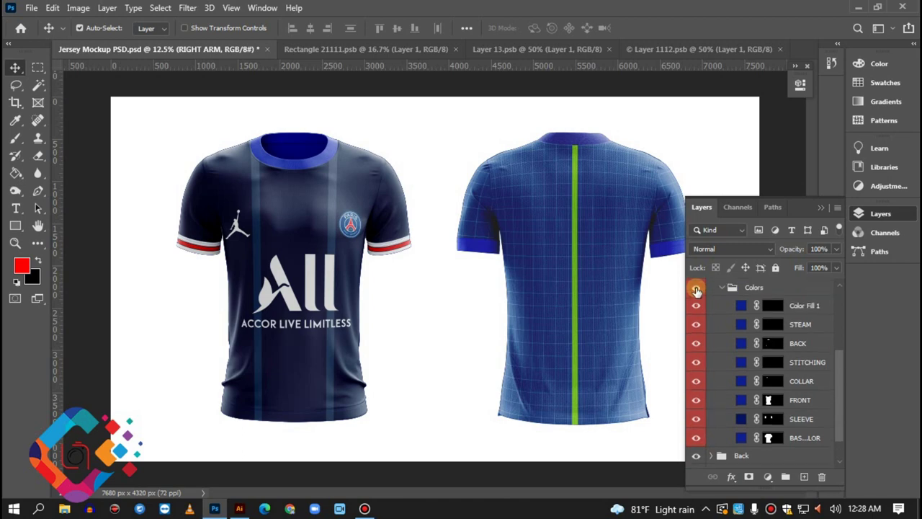
Compare the collar with T-SHIRT COLOR toggled, then bring up its blue 2e43c2 fill colour
left_click(696, 321)
left_click(696, 320)
left_click(697, 321)
left_click(696, 321)
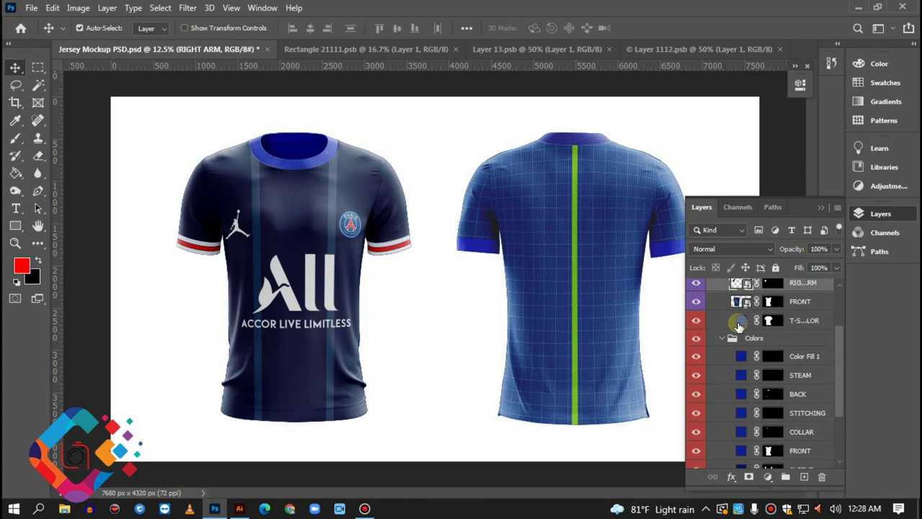
left_click(742, 323)
double_click(742, 323)
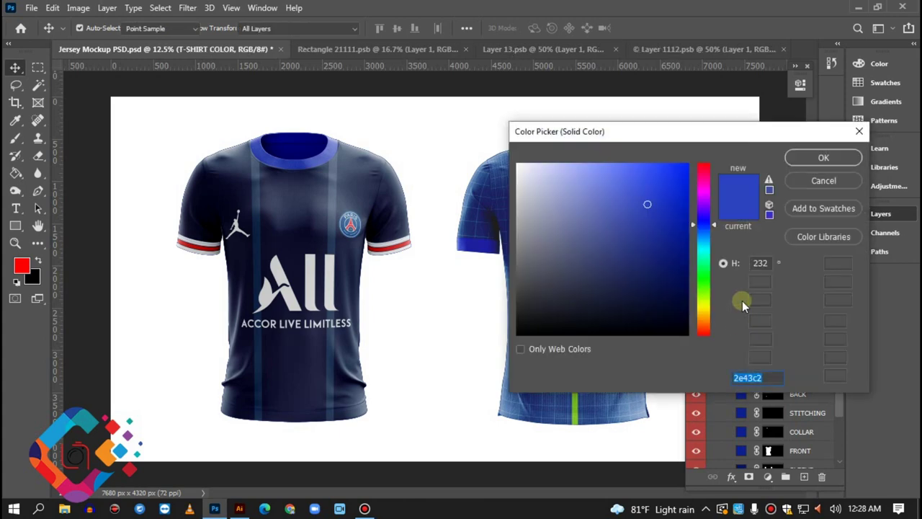
Set the T-SHIRT COLOR fill to a bright, fully saturated red
mouse_move(675, 136)
left_mouse_down()
mouse_move(389, 294)
mouse_move(667, 163)
left_mouse_up()
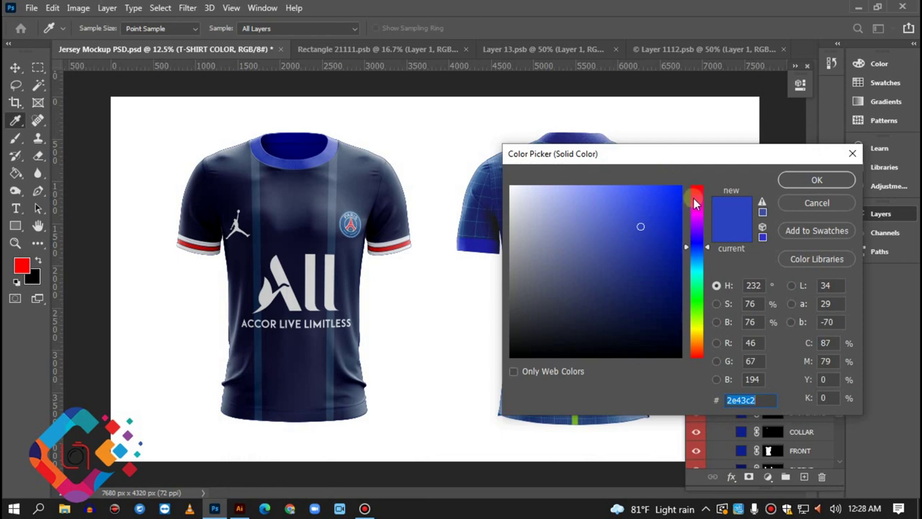
left_click_drag(693, 205, 694, 186)
left_click(680, 187)
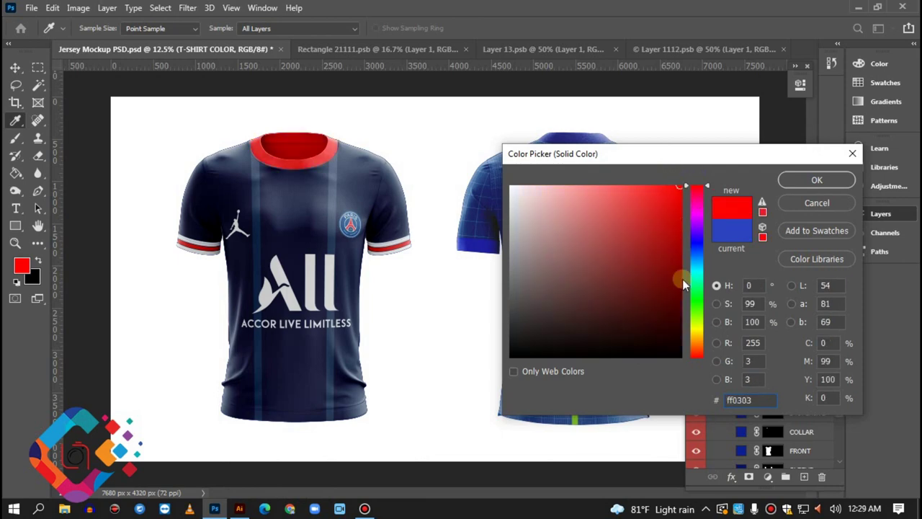
left_click_drag(513, 189, 684, 186)
left_click(804, 181)
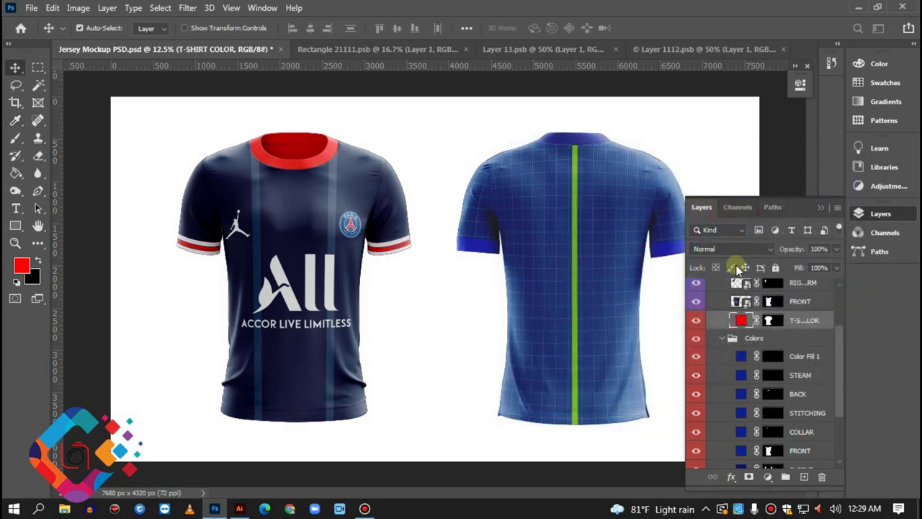
Check the fill layer's mask properties and toggle the layer to compare the collar
double_click(769, 321)
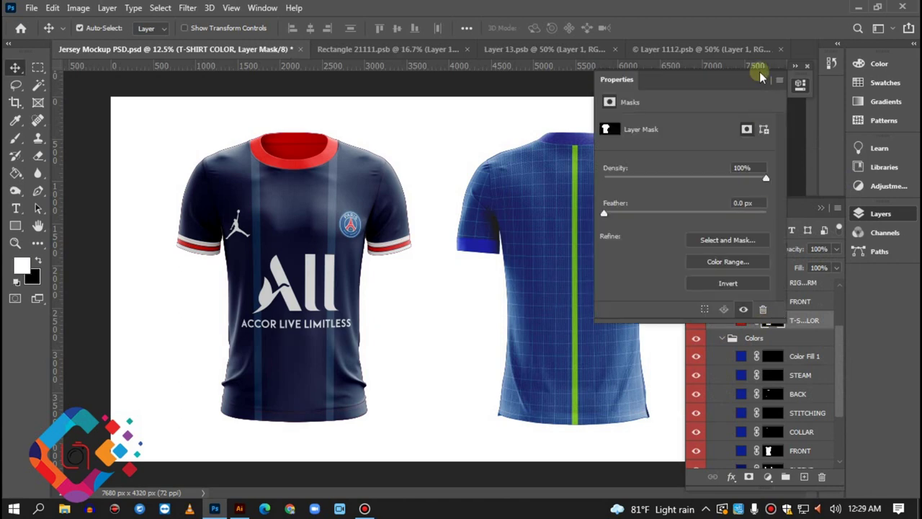
left_click(764, 80)
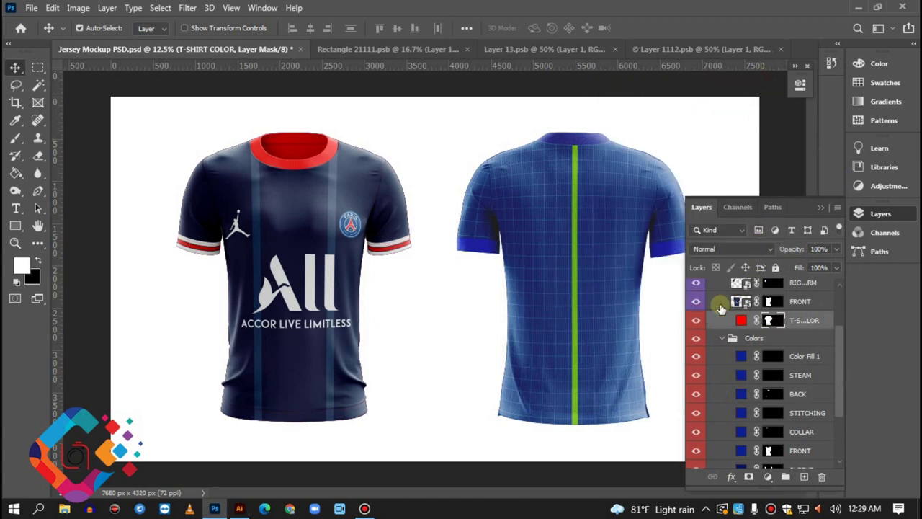
left_click(696, 321)
left_click(696, 320)
left_click(696, 320)
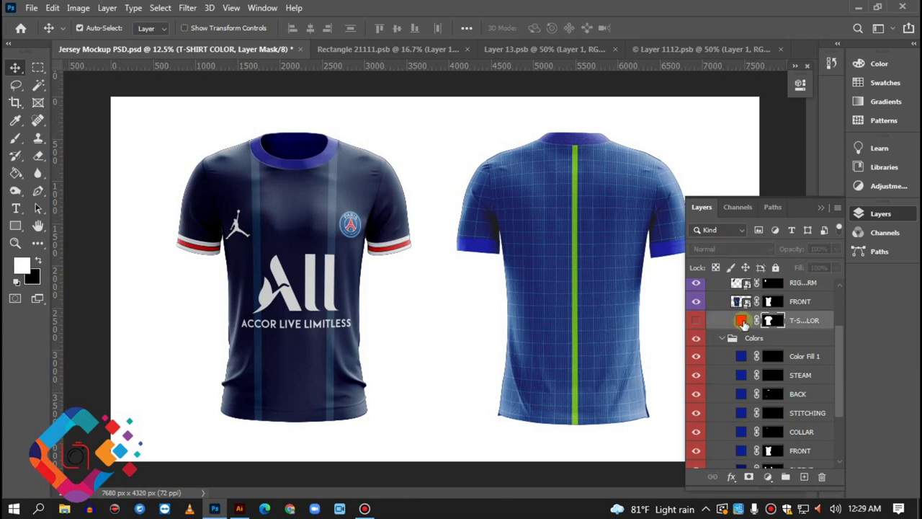
Change the fill colour to white ffffff and leave the layer hidden
double_click(741, 320)
left_click(454, 161)
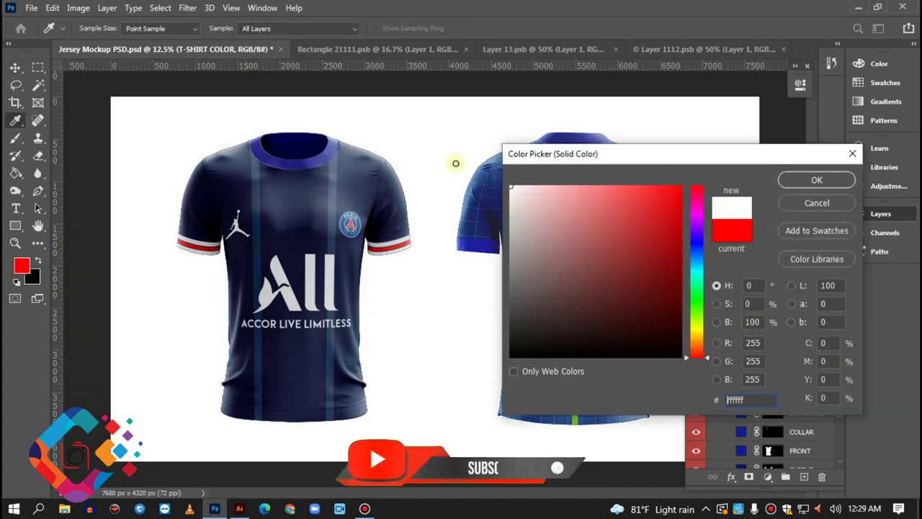
left_click(800, 180)
left_click(696, 324)
left_click(696, 323)
scroll(697, 321, "up", 2)
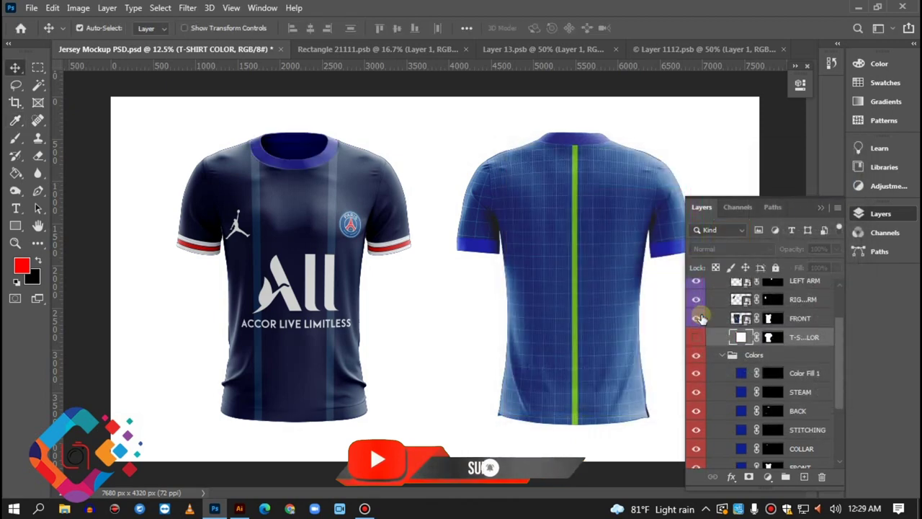
Browse the Front group's Effects layers and expand the Colors group to see its fills
scroll(703, 314, "up", 1)
left_click(723, 297)
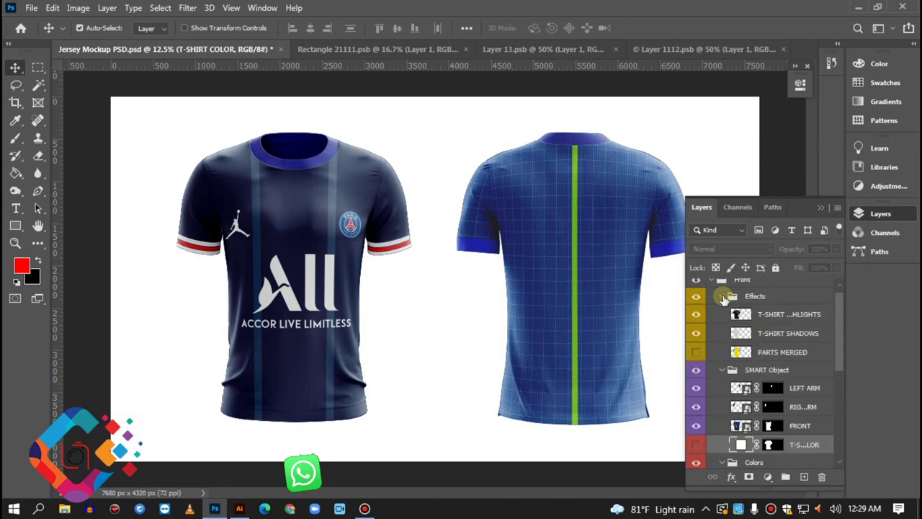
left_click(723, 305)
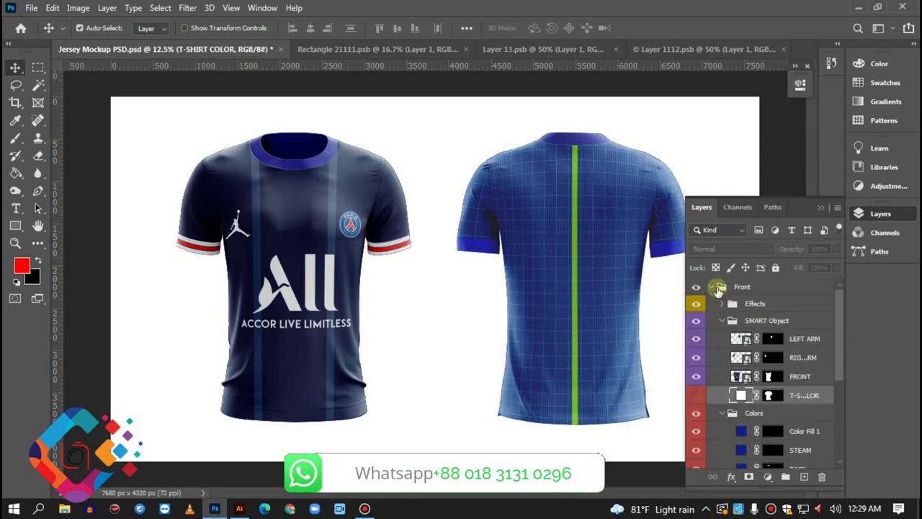
scroll(731, 310, "down", 2)
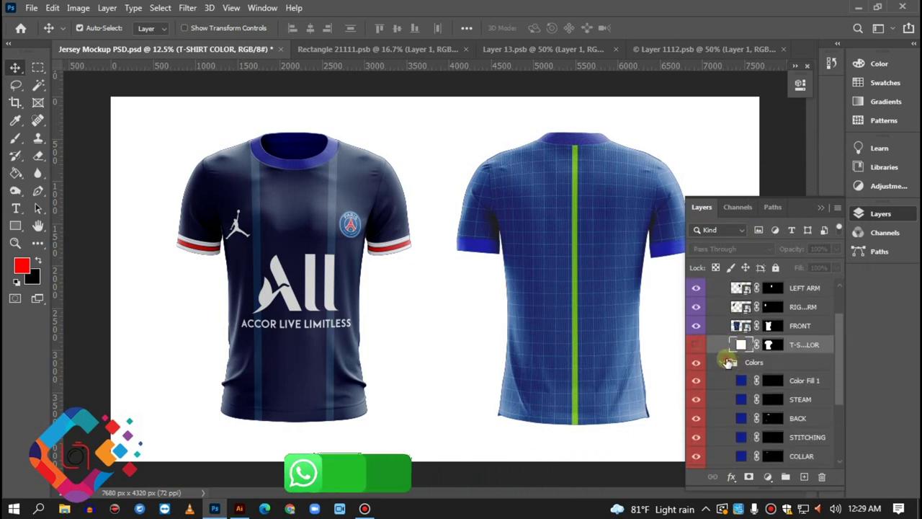
left_click(732, 363)
left_click(724, 362)
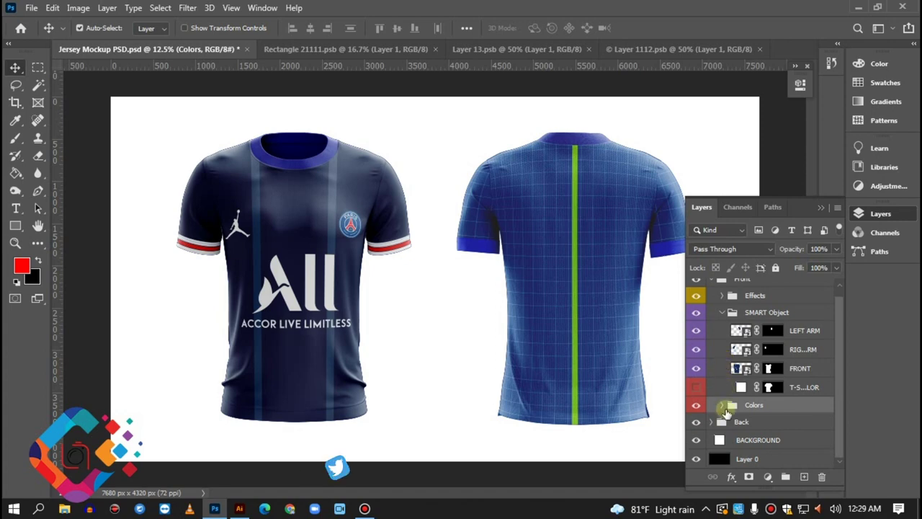
left_click(724, 405)
Show the white T-SHIRT COLOR fill so the collar turns white, then collapse SMART Object and Colors
scroll(725, 407, "down", 2)
scroll(725, 408, "down", 2)
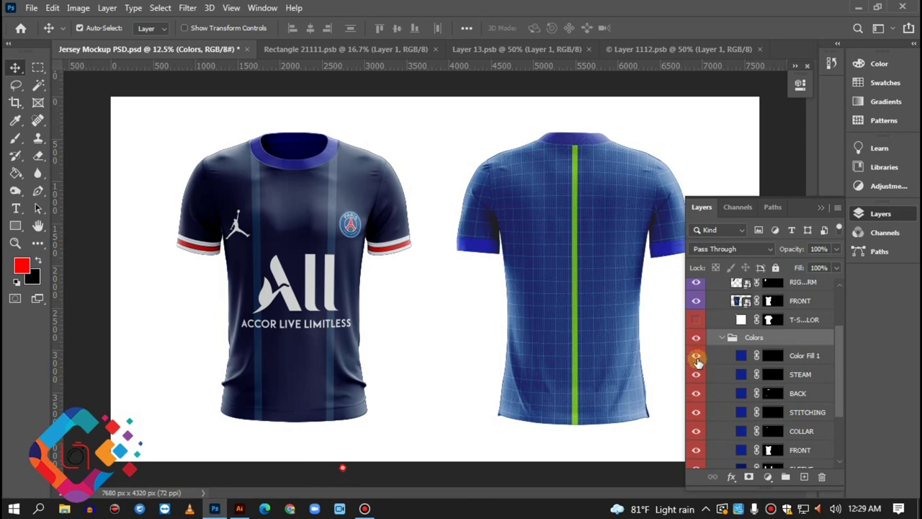
left_click_drag(697, 357, 697, 449)
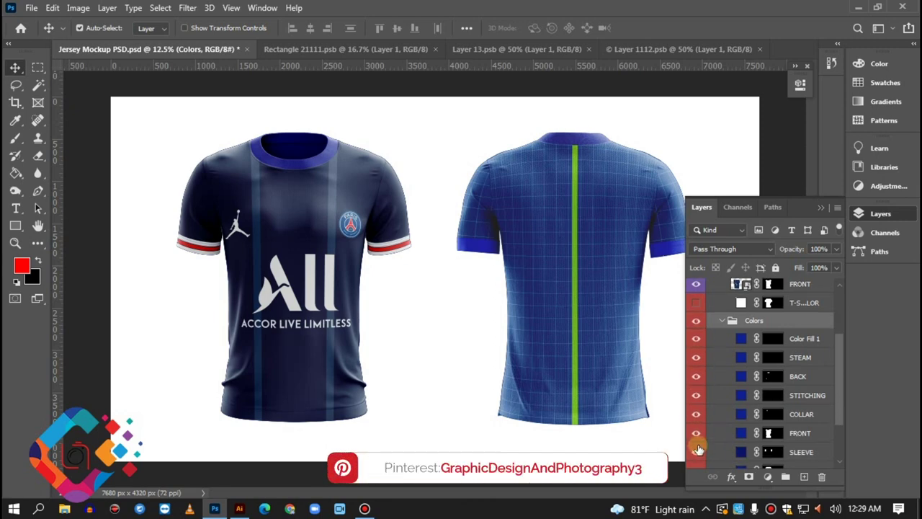
scroll(698, 454, "down", 3)
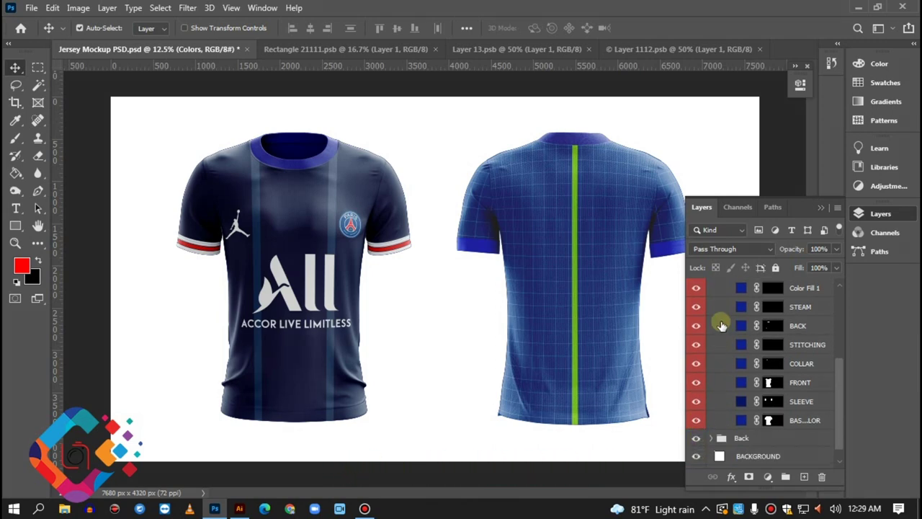
scroll(723, 317, "up", 2)
scroll(723, 314, "up", 1)
scroll(723, 312, "up", 2)
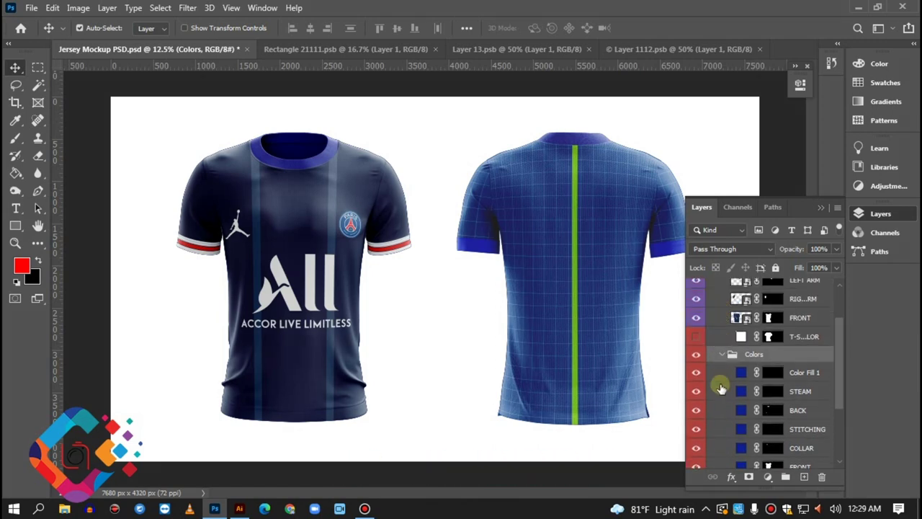
scroll(721, 388, "up", 2)
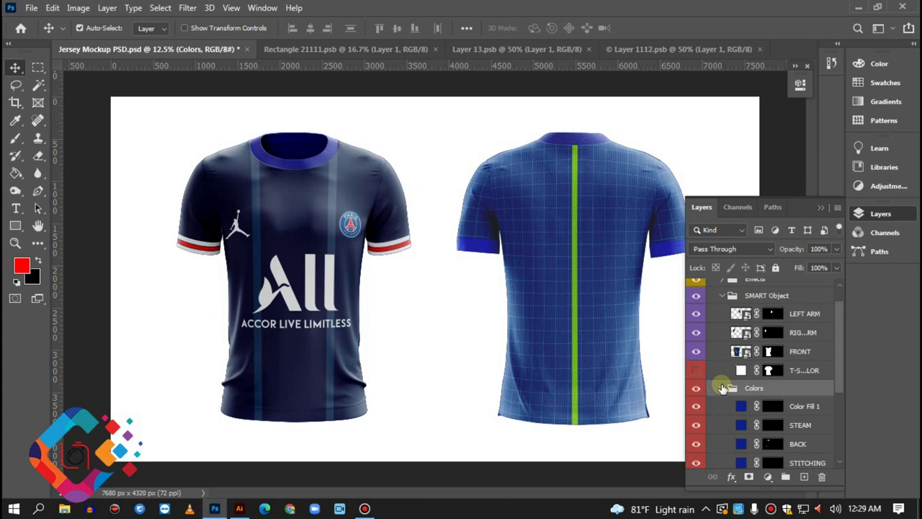
scroll(724, 388, "up", 1)
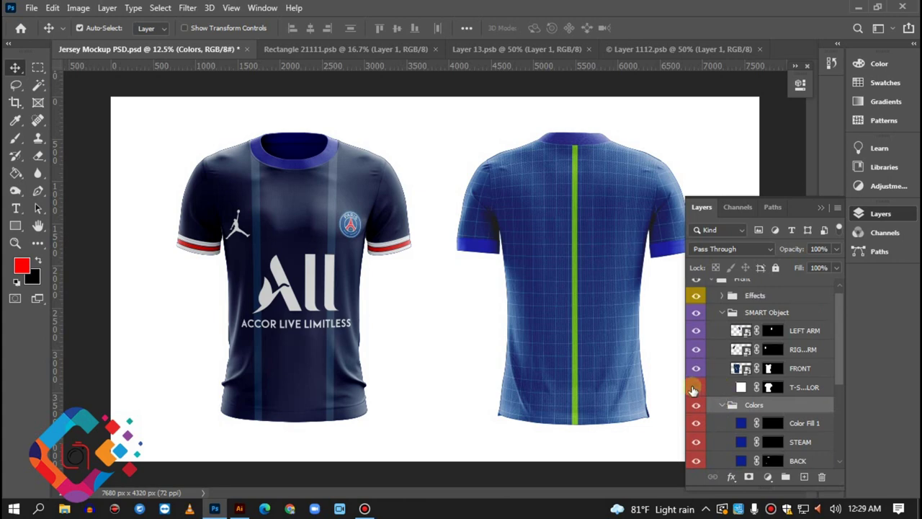
left_click(696, 388)
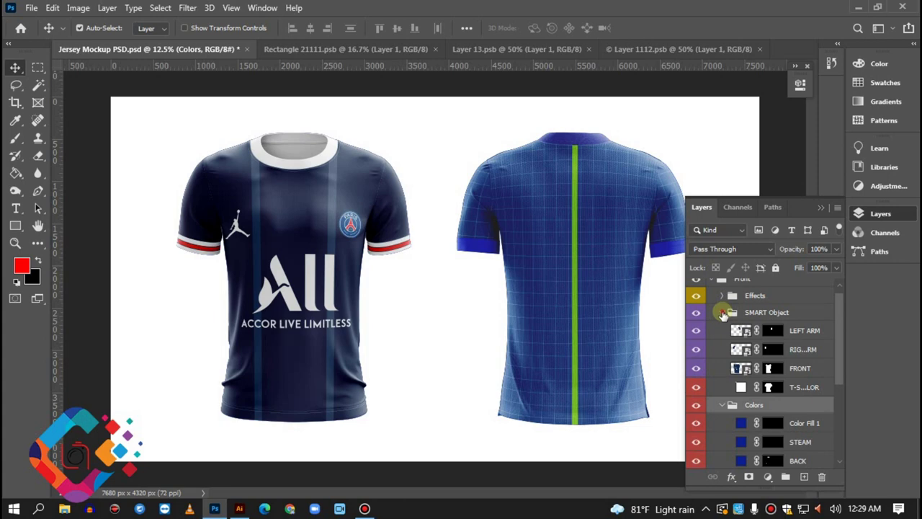
left_click(723, 314)
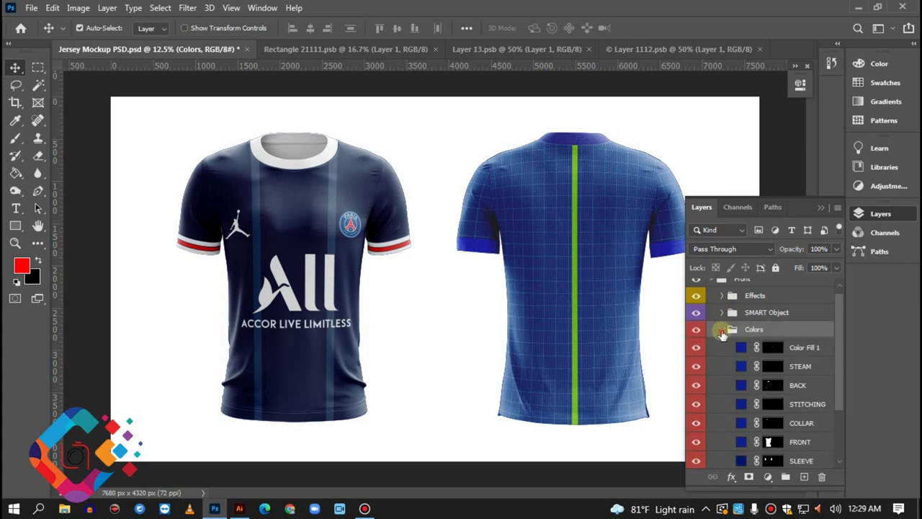
left_click(721, 330)
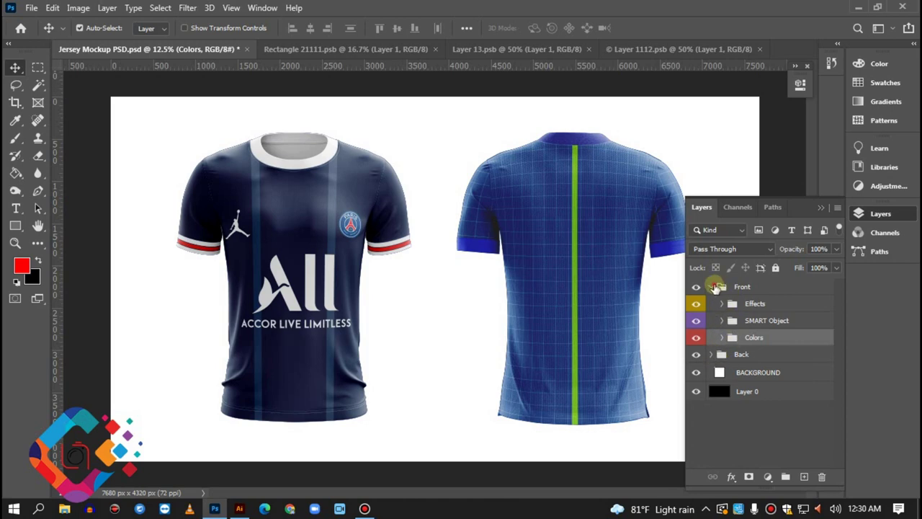
Close Rectangle 21111, Layer 1112 and Layer 13 .psb, showing the Back group's SMARTS layers
left_click(713, 286)
left_click(712, 303)
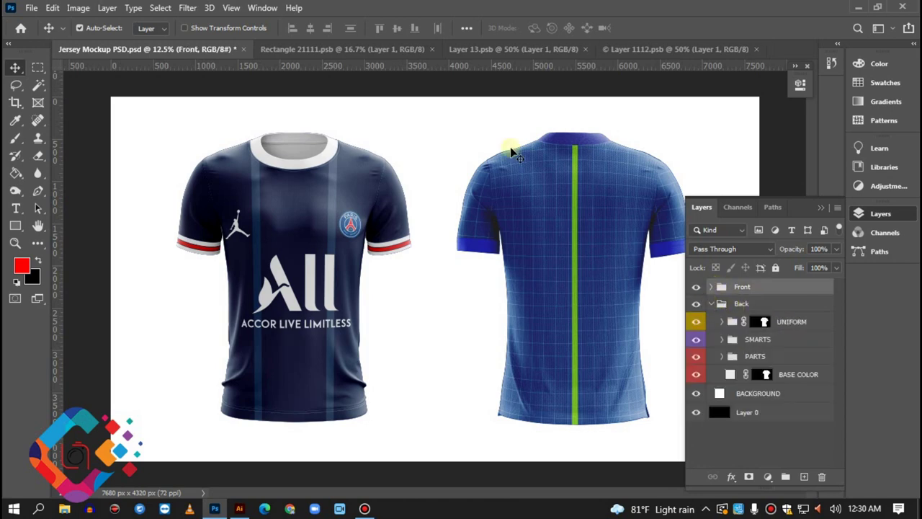
left_click(431, 49)
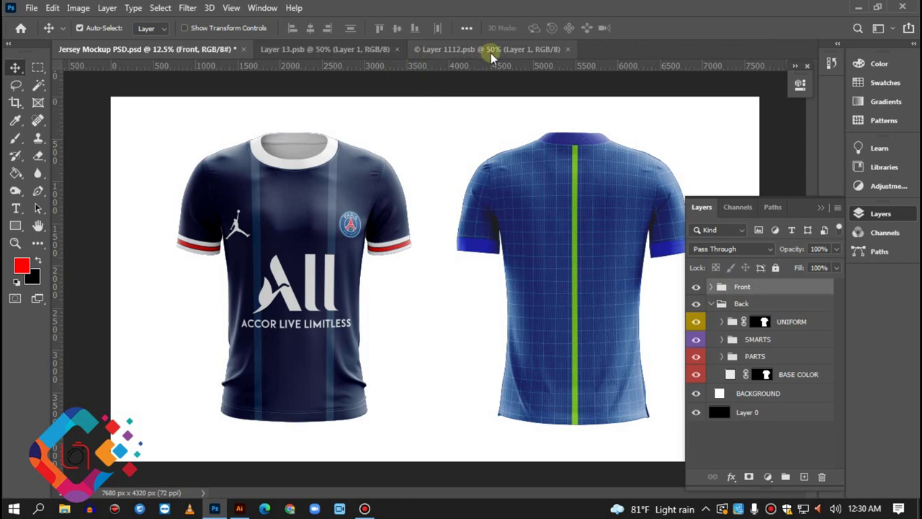
left_click(568, 49)
left_click(398, 49)
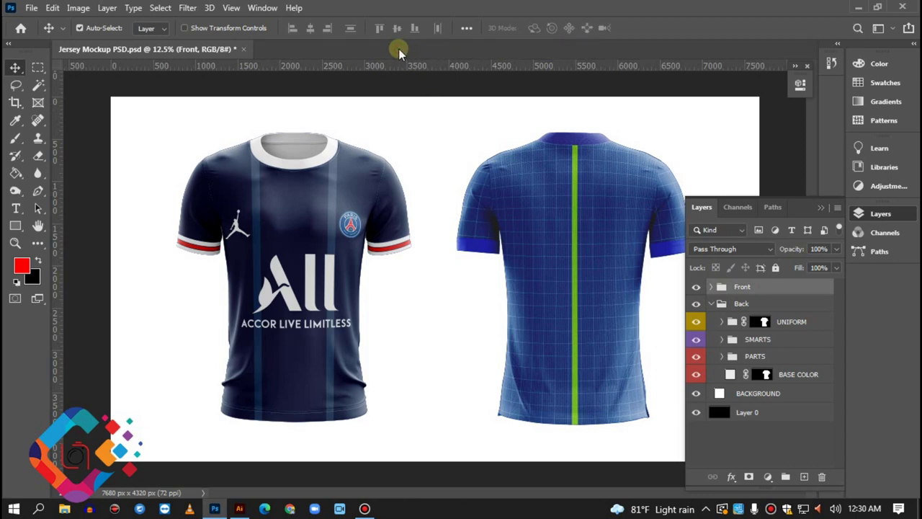
left_click(722, 339)
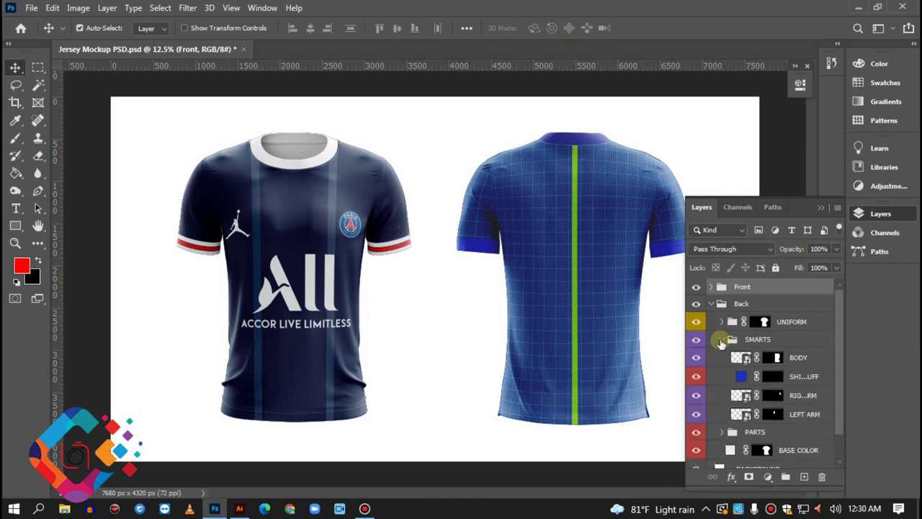
left_click(239, 509)
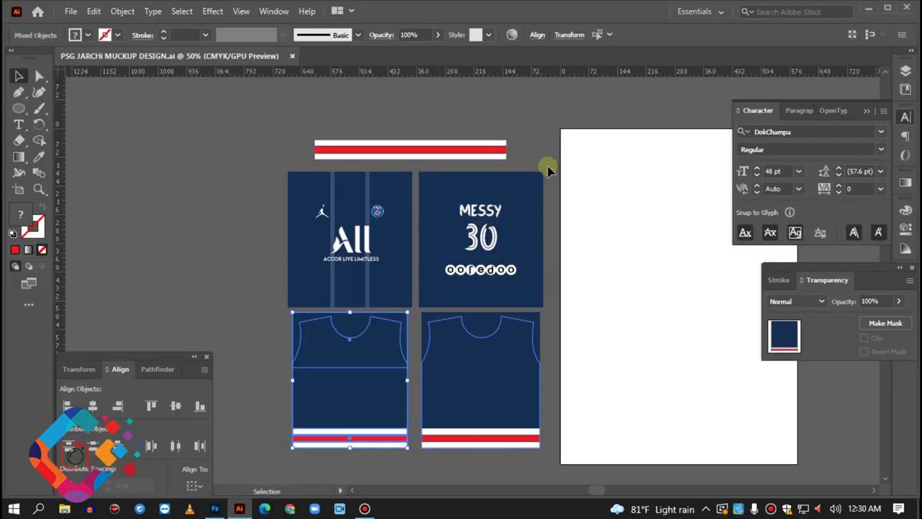
left_click(531, 308)
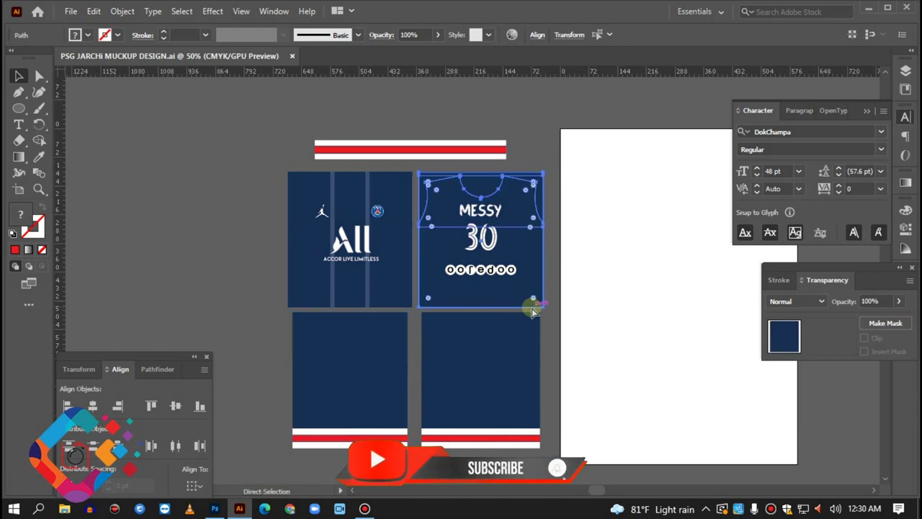
left_click(215, 508)
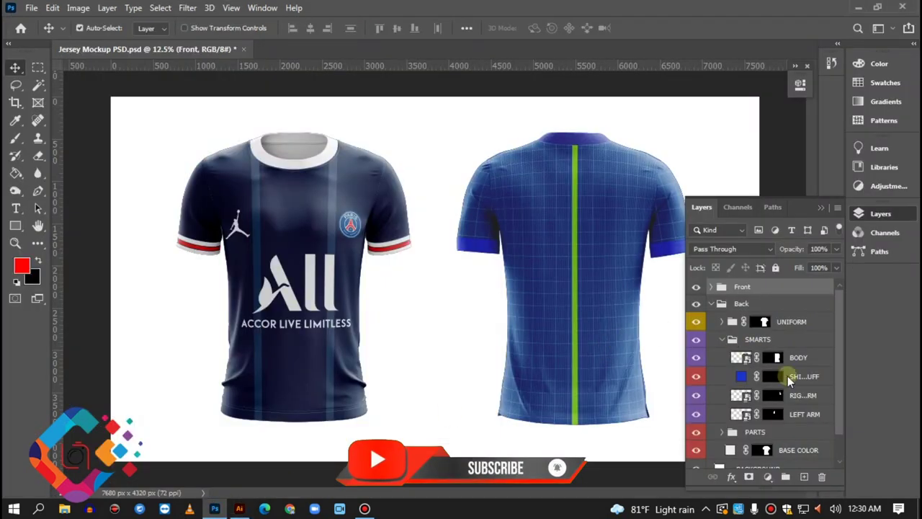
Paste the navy artwork into the back BODY smart object, stretch it to fill the canvas, and save
left_click(696, 357)
left_click(695, 357)
double_click(742, 358)
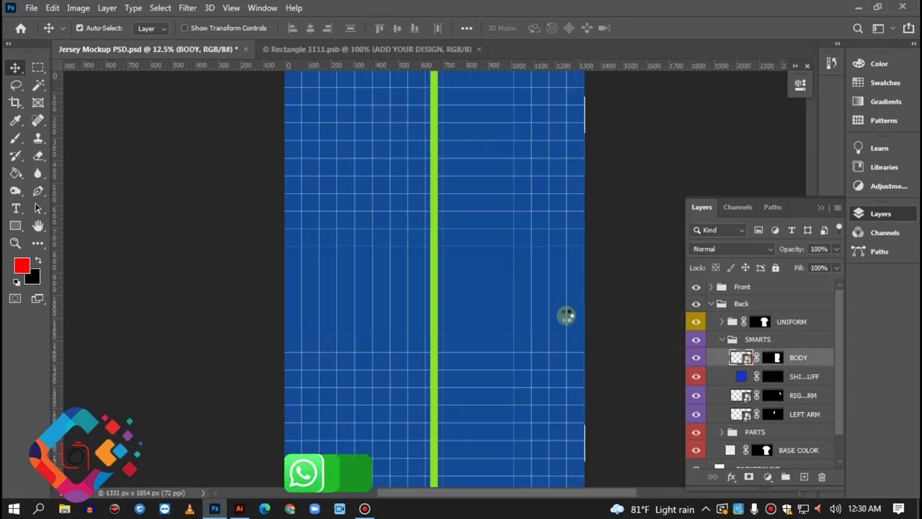
key("ctrl+v")
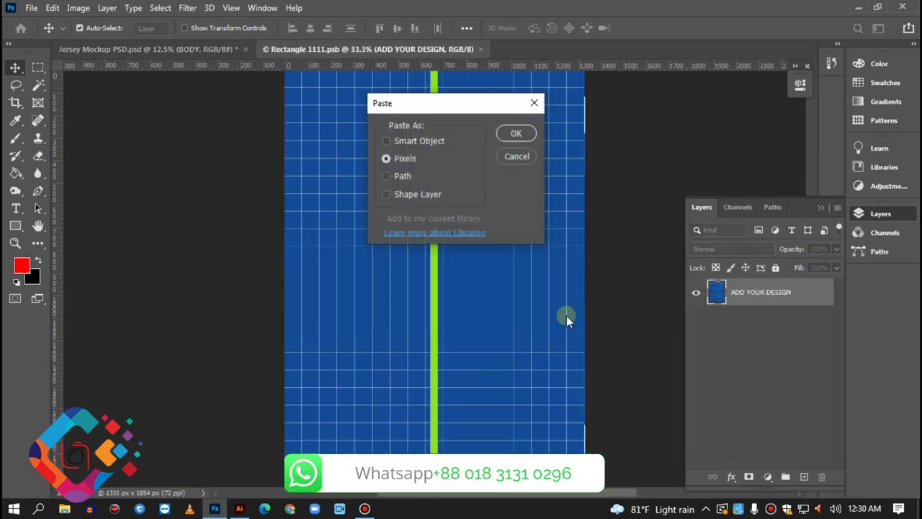
left_click(516, 135)
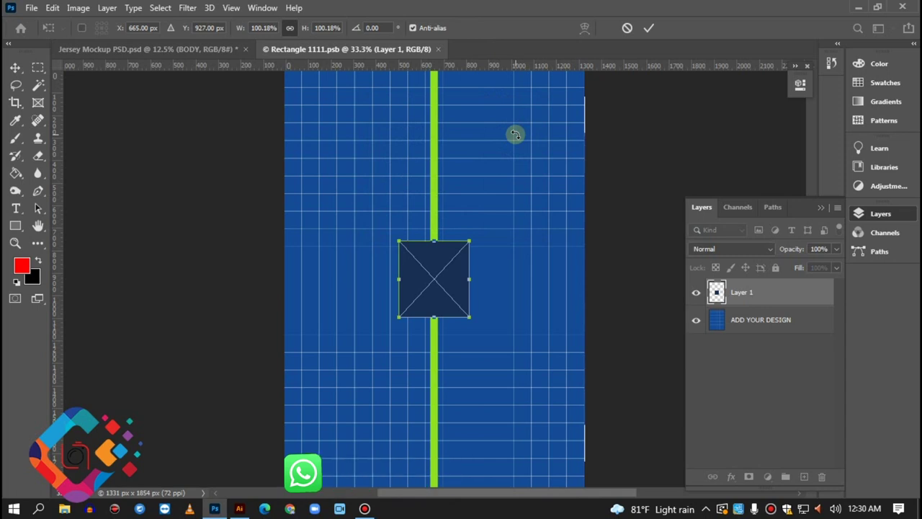
key("ctrl+minus")
left_click_drag(439, 278, 358, 150)
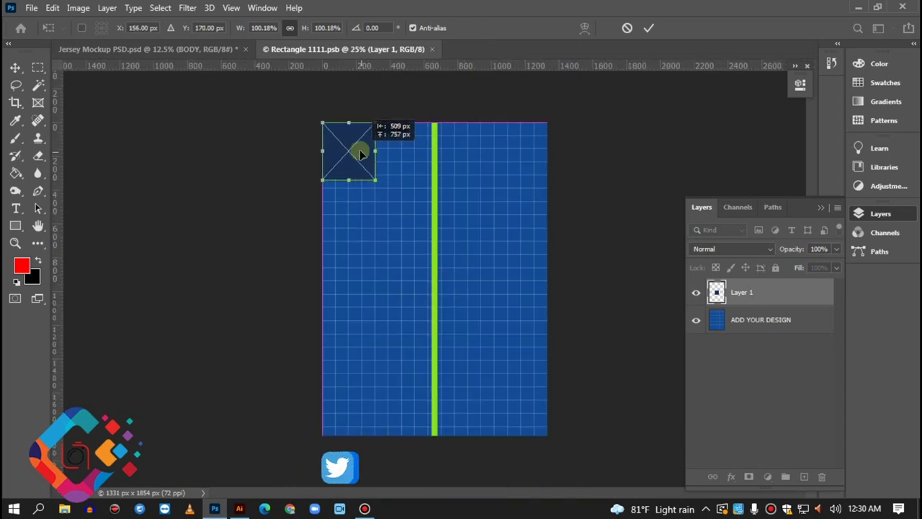
left_click_drag(378, 181, 550, 435)
key("Return")
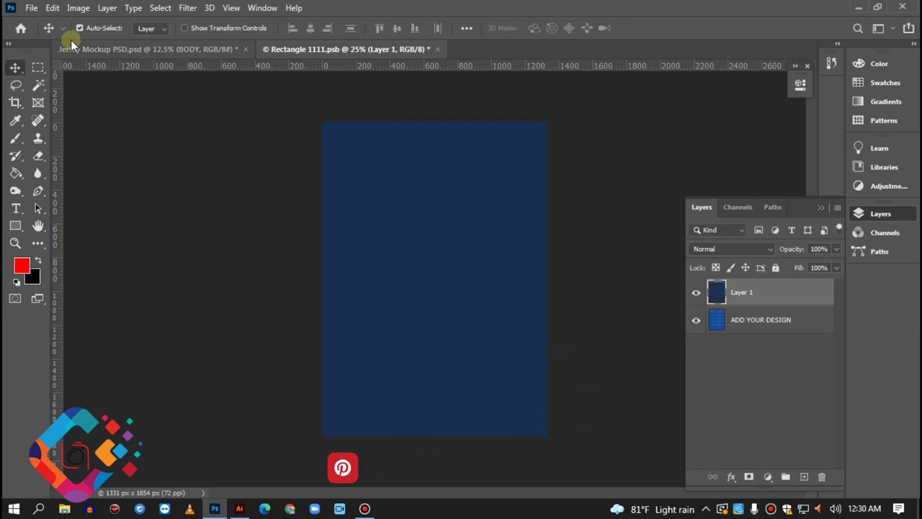
key("ctrl+s")
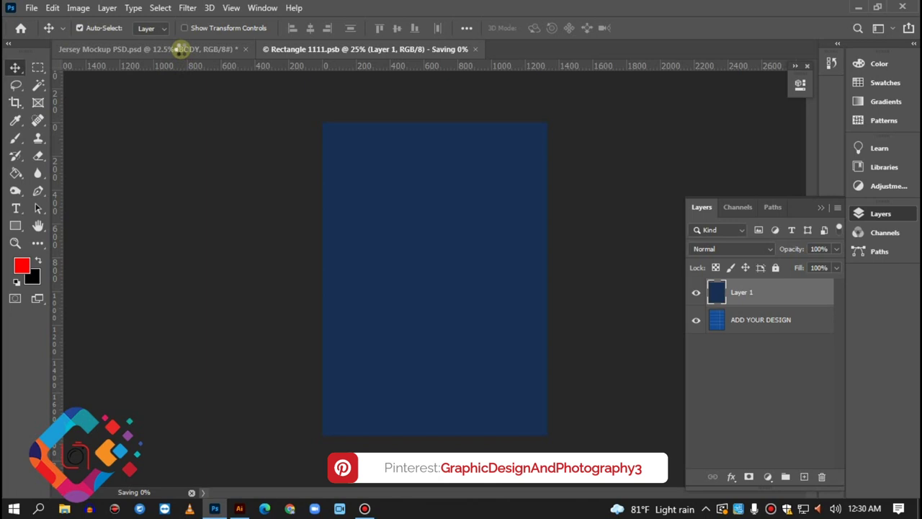
left_click(181, 49)
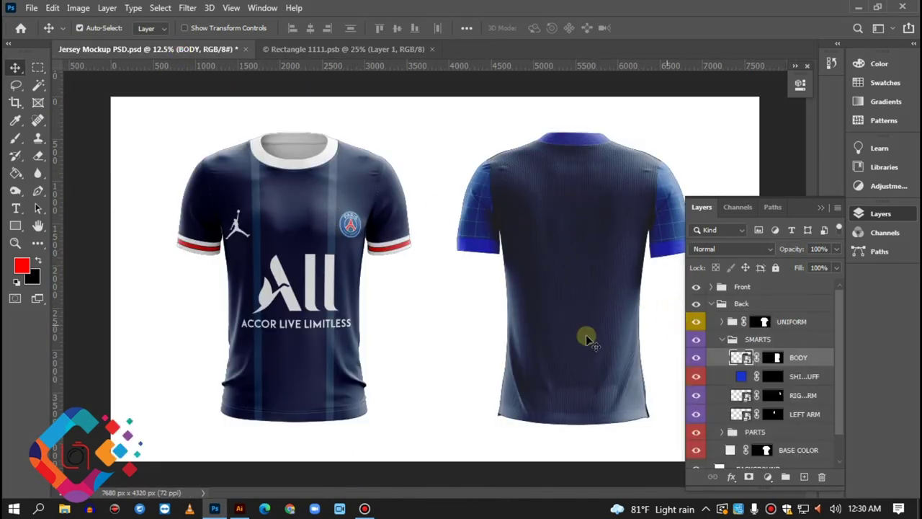
Select the MESSY name and number 30 in Illustrator and bring them to the back design document
left_click(240, 509)
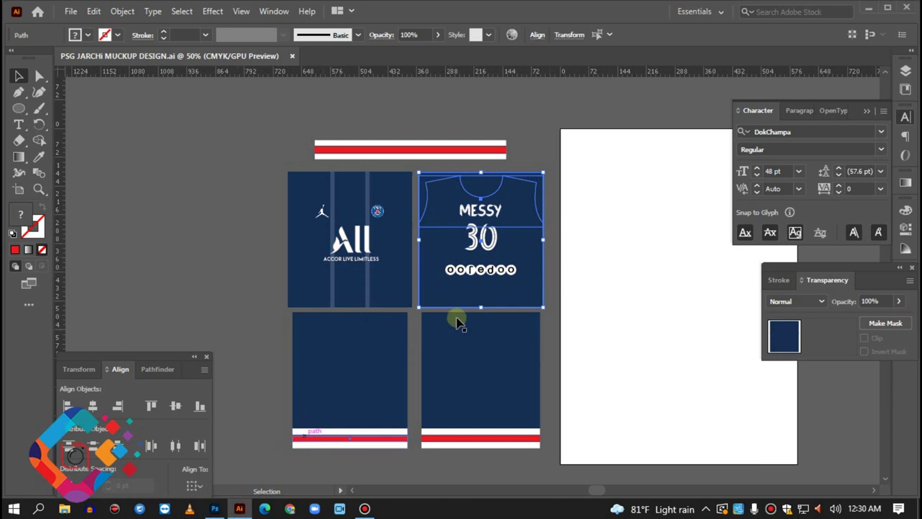
left_click(492, 214)
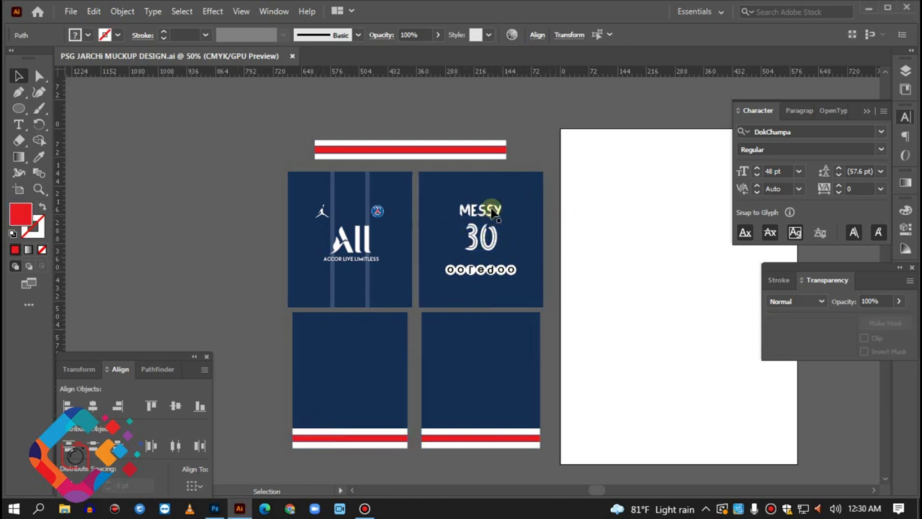
left_click(490, 245, "shift")
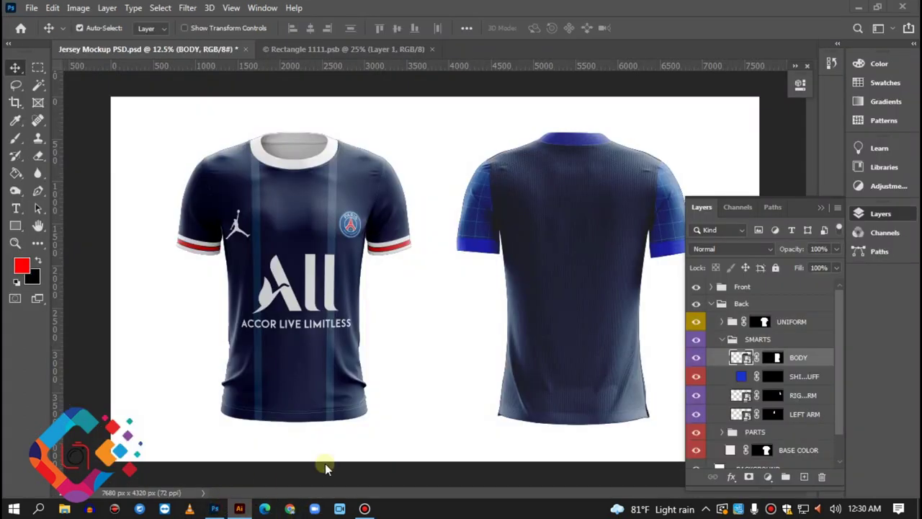
left_click(214, 509)
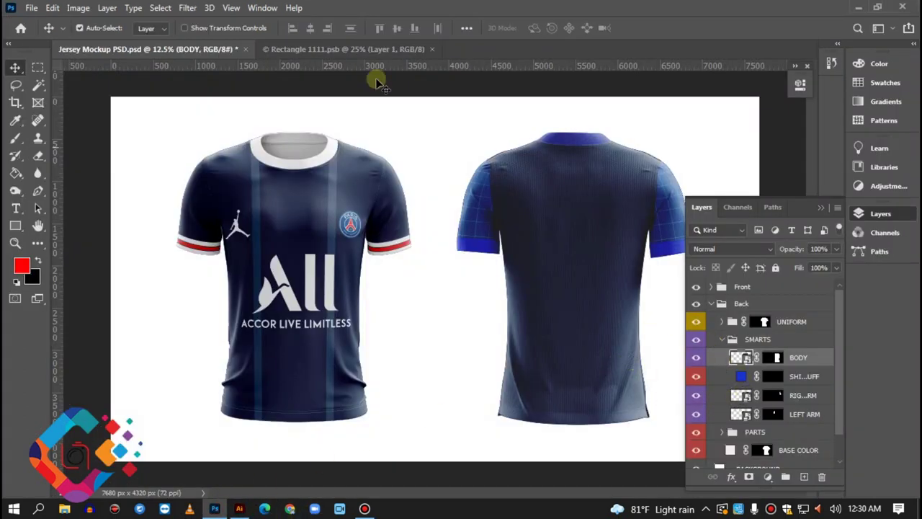
left_click(360, 48)
Paste MESSY 30 as pixels, enlarge and centre it on the upper back, and save
key("ctrl+v")
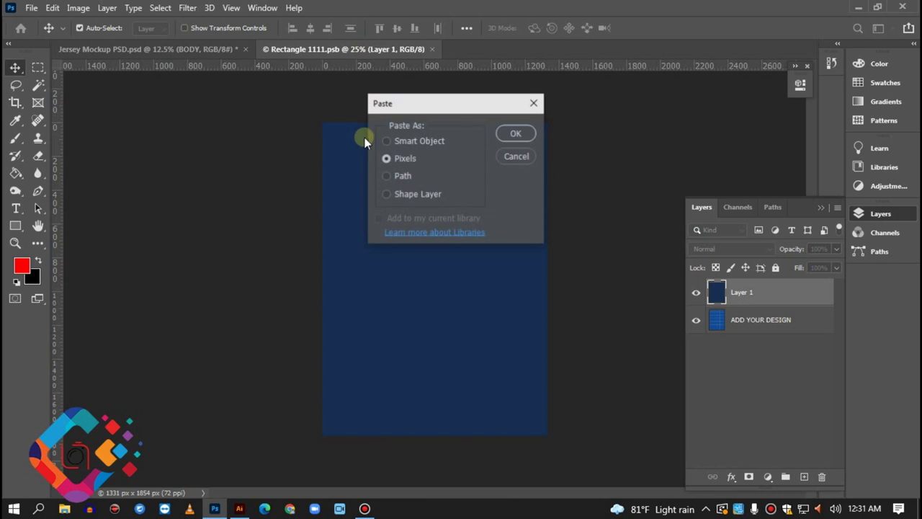
left_click(513, 136)
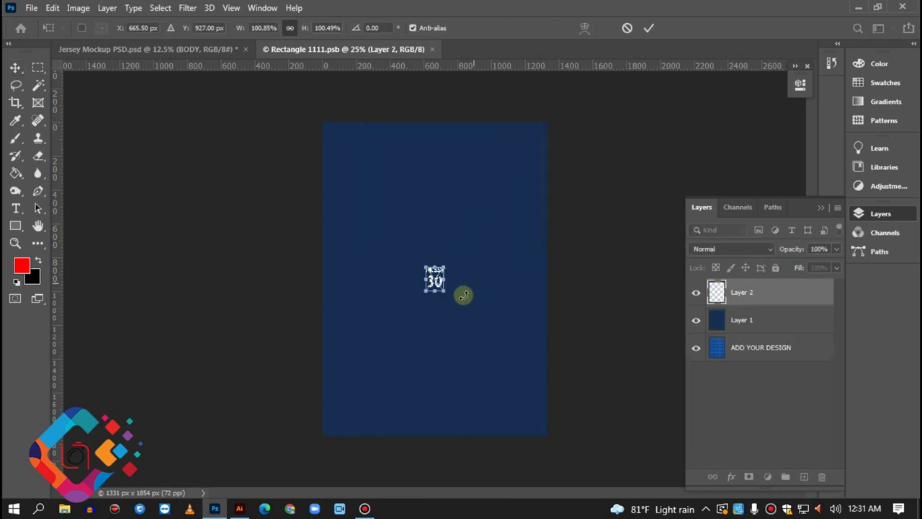
left_click_drag(444, 289, 488, 337)
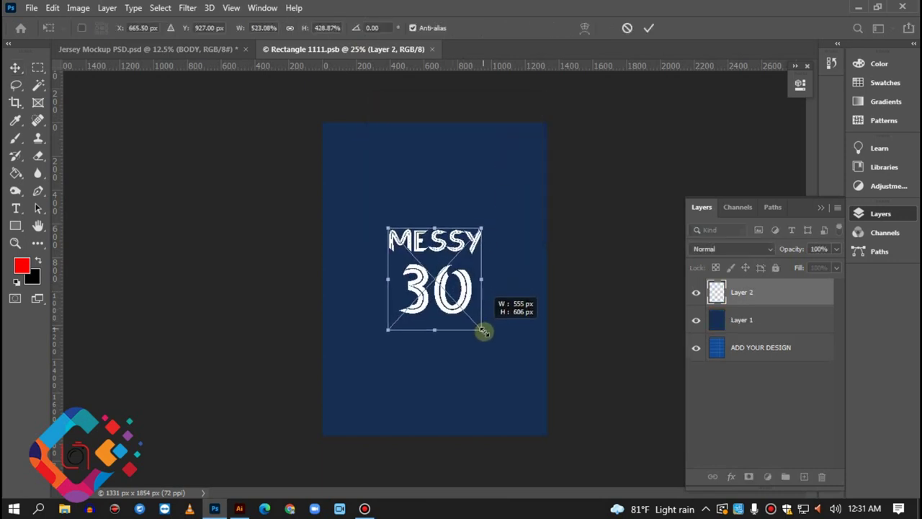
left_click_drag(469, 303, 466, 250)
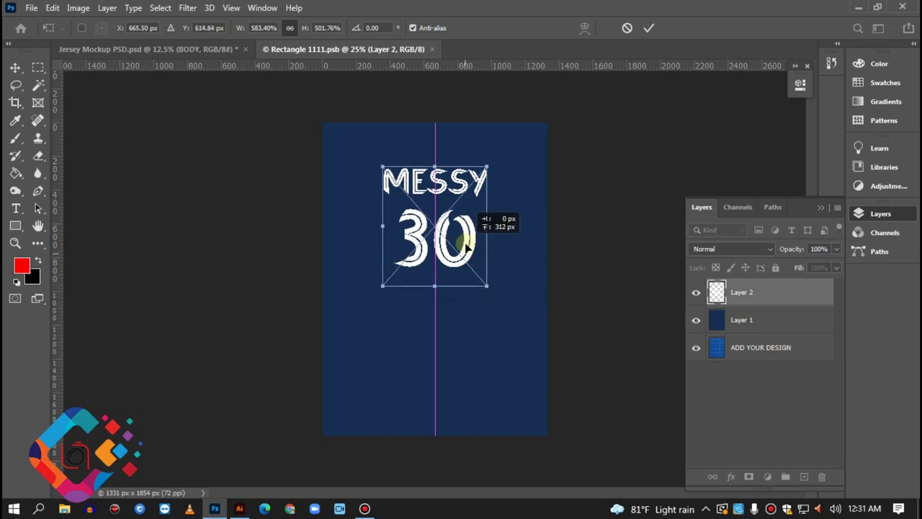
key("Return")
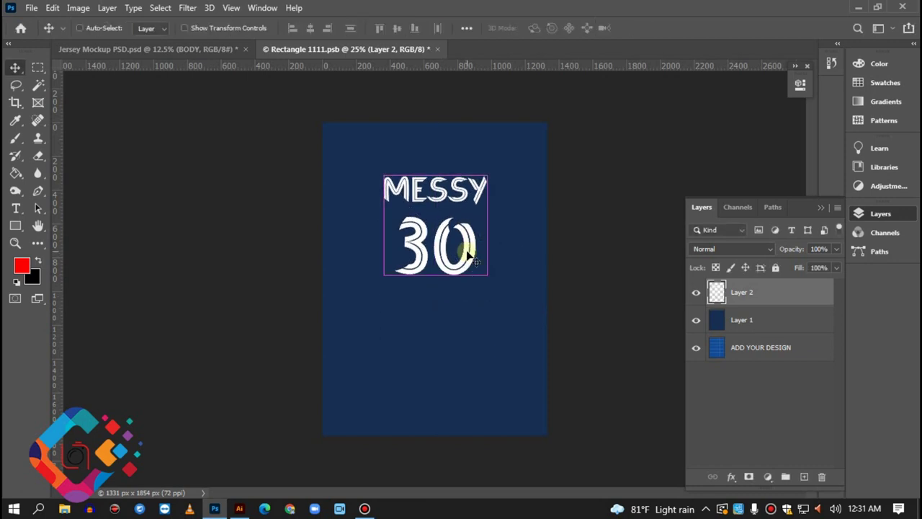
key("ctrl+s")
left_click(207, 48)
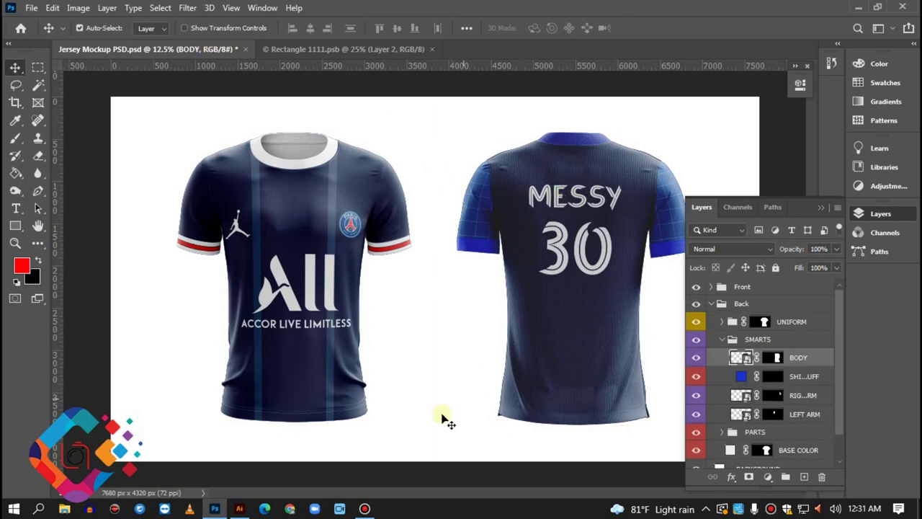
Select the ooredoo sponsor text in Illustrator and return to the back design document
left_click(240, 509)
left_click(509, 269)
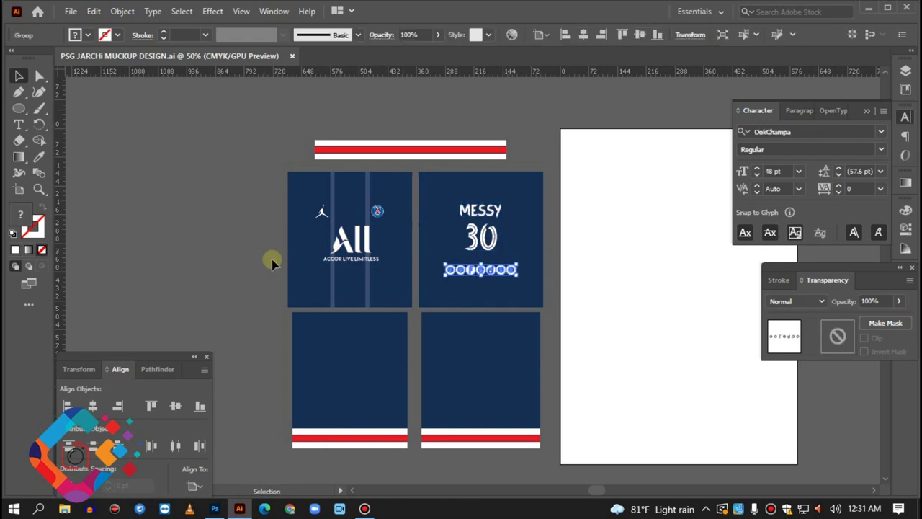
left_click(224, 509)
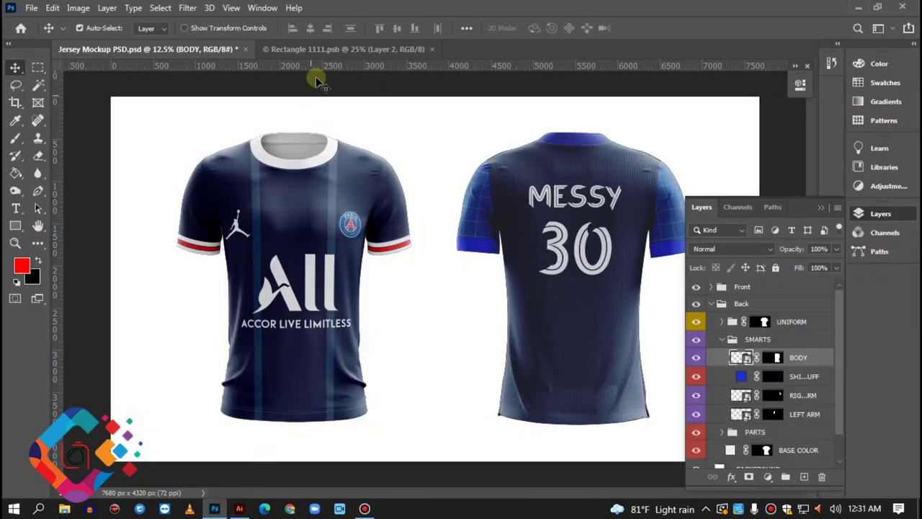
left_click(319, 49)
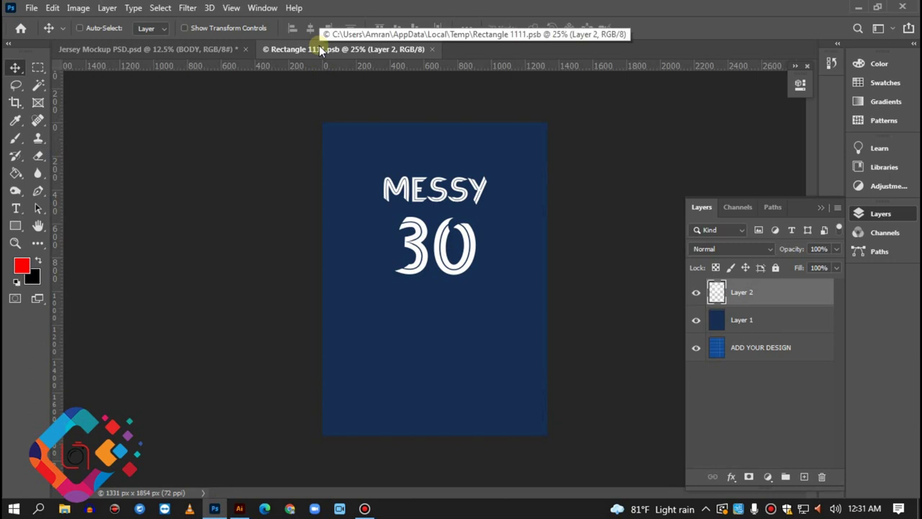
Paste ooredoo as pixels, size it and centre it below the 30, and save
key("ctrl+v")
left_click(513, 134)
mouse_move(460, 286)
left_mouse_down()
mouse_move(505, 298)
mouse_move(537, 294)
left_mouse_up()
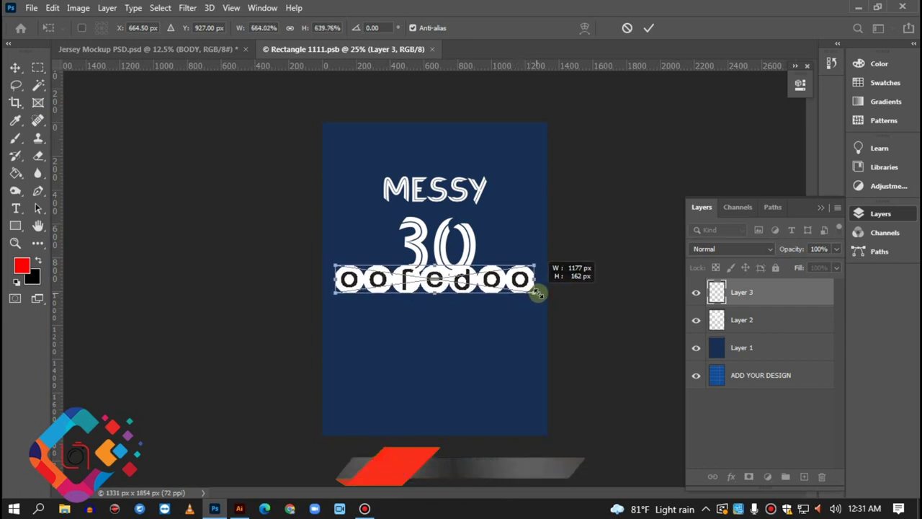
left_click_drag(537, 293, 500, 288)
left_click_drag(481, 277, 497, 316)
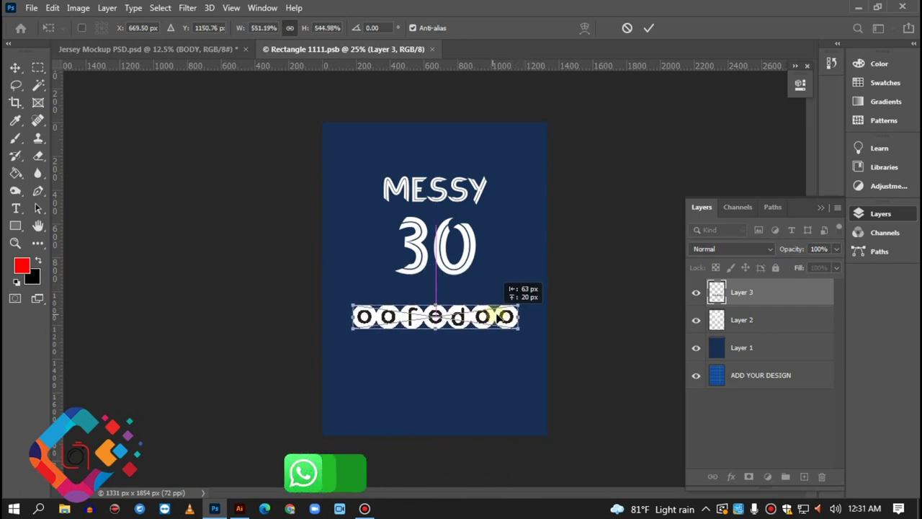
key("Return")
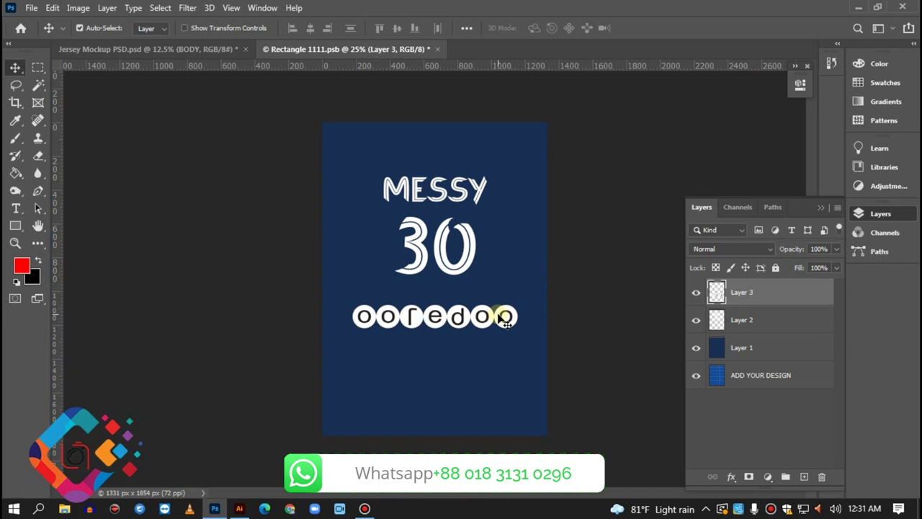
key("ctrl+s")
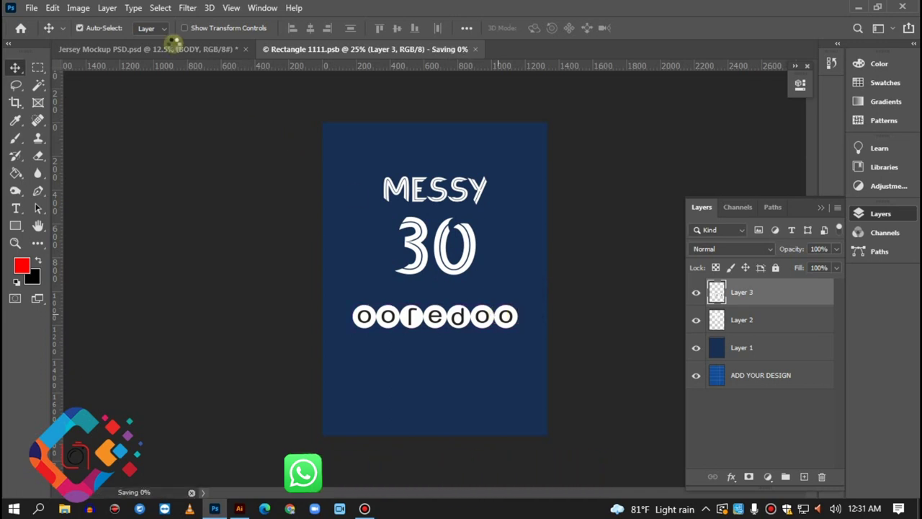
left_click(175, 48)
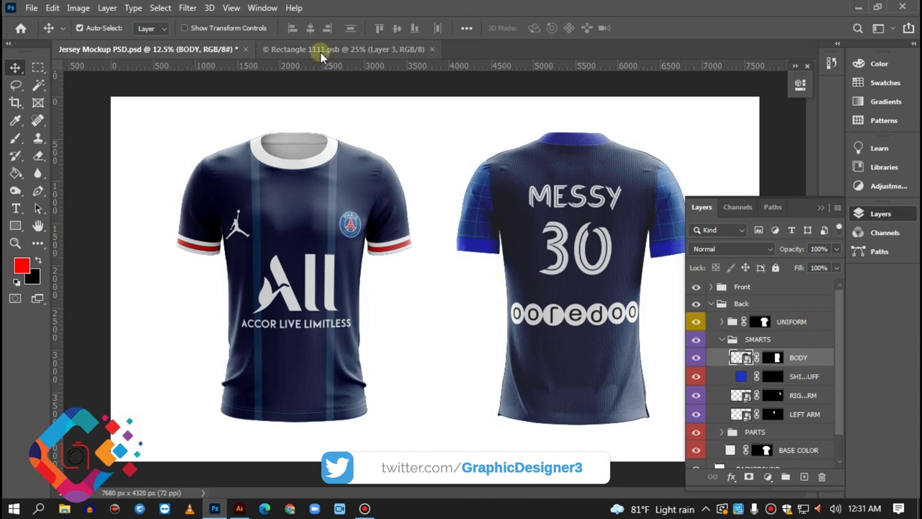
Scale the ooredoo text up to 103% and save the back design
left_click(319, 49)
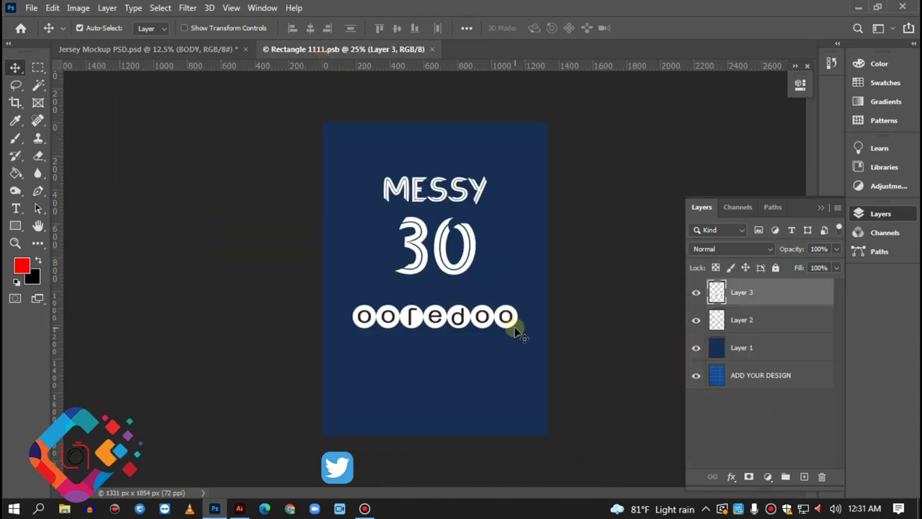
key("ctrl")
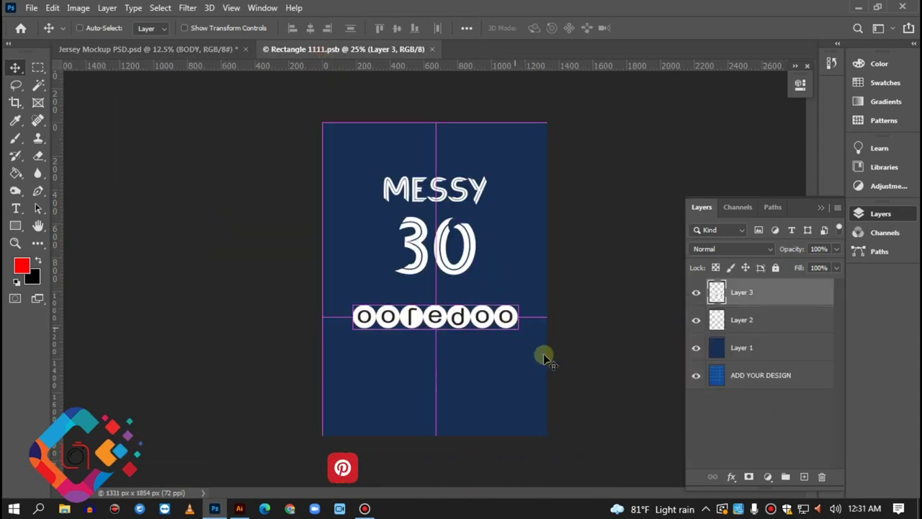
key("ctrl+t")
left_click_drag(227, 27, 211, 26)
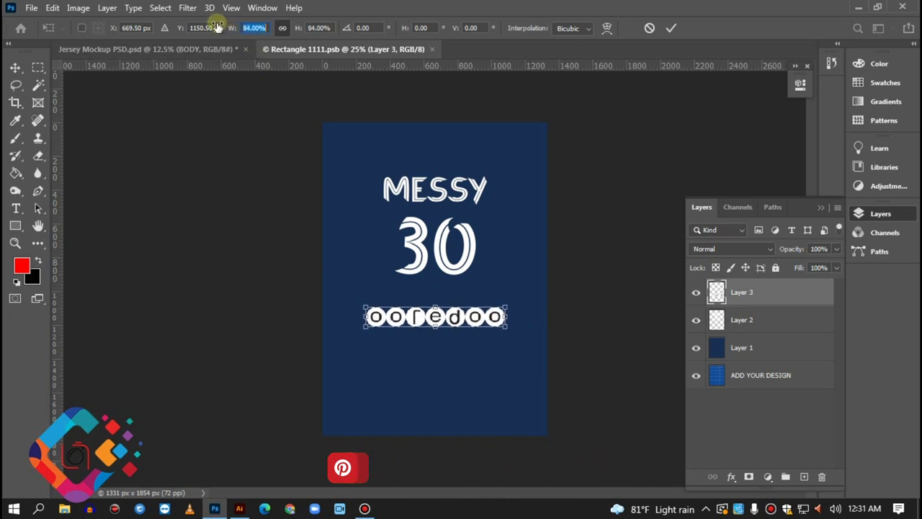
key("Return")
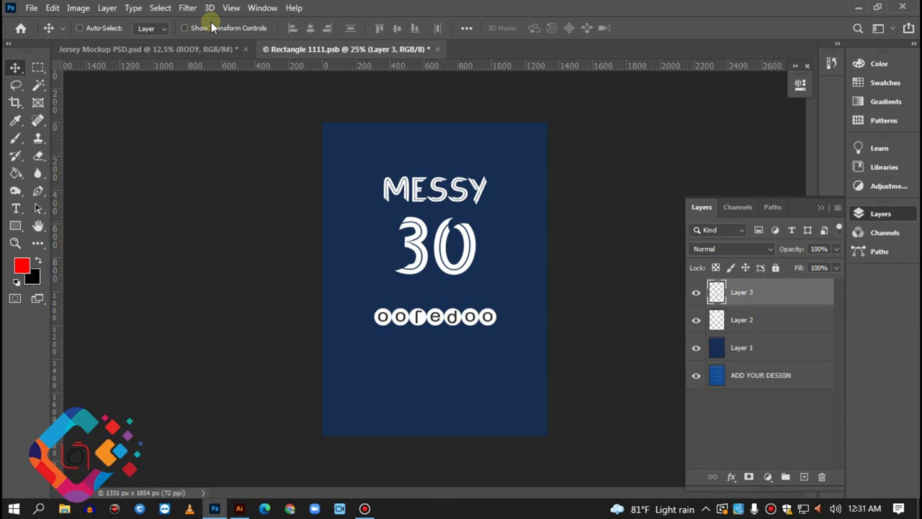
key("ctrl+s")
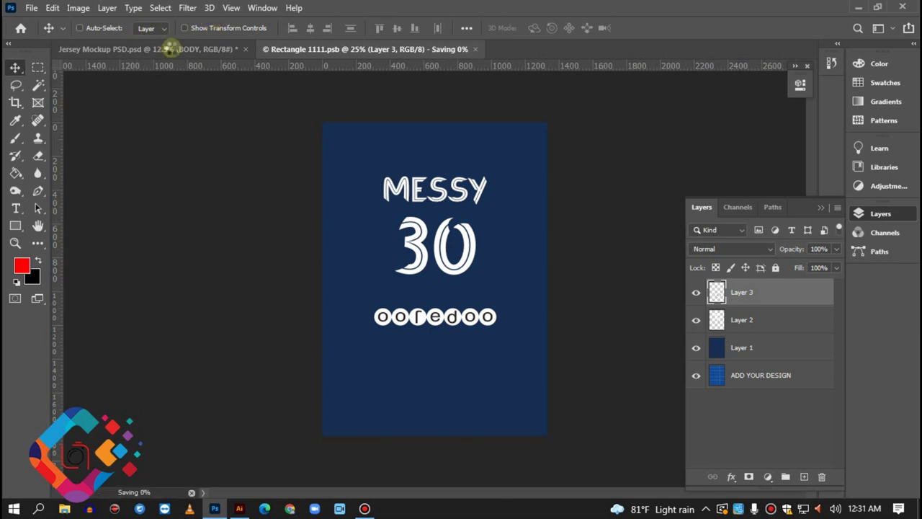
left_click(172, 47)
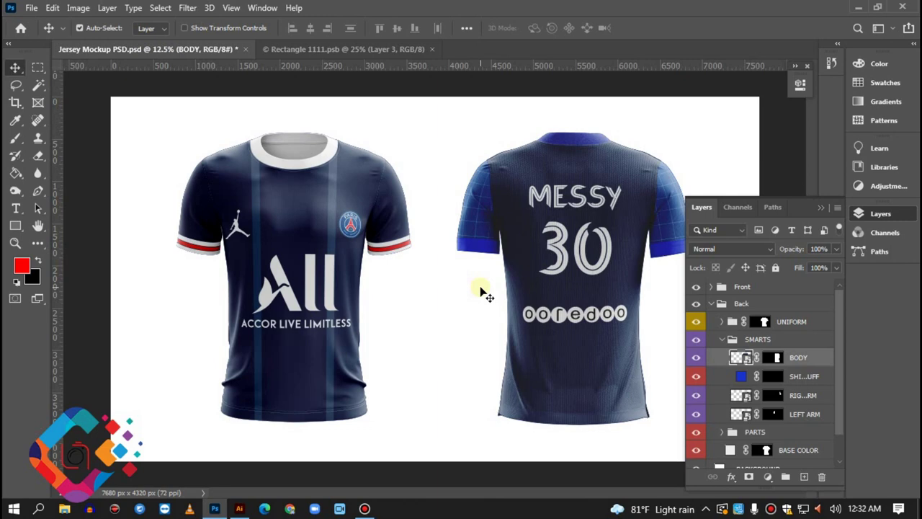
Check the back jersey in the mockup, then select the lower-left sleeve panel in Illustrator
left_click(742, 286)
left_click(721, 321)
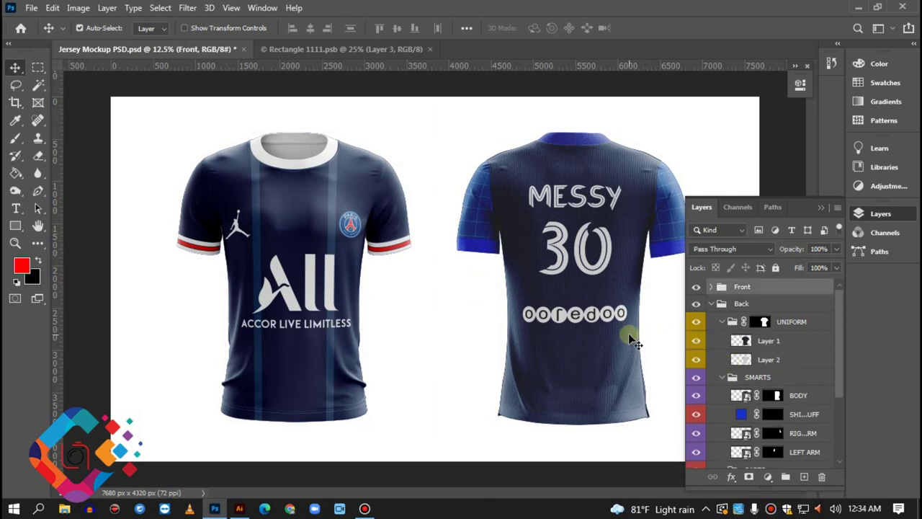
scroll(585, 261, "up", 1)
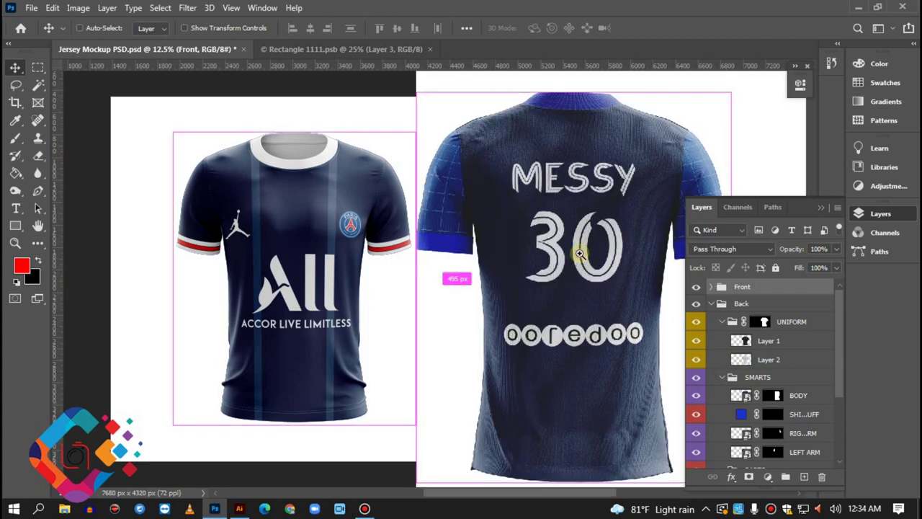
left_click_drag(539, 257, 442, 256)
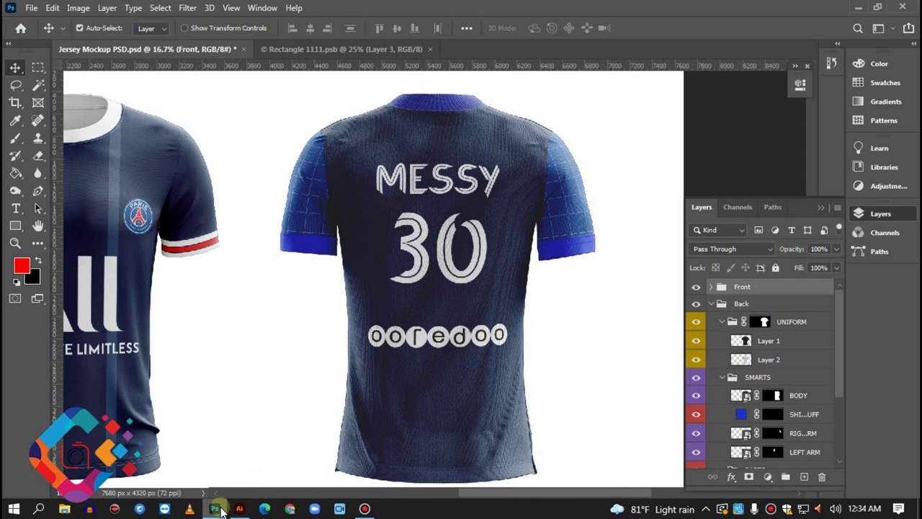
left_click(239, 509)
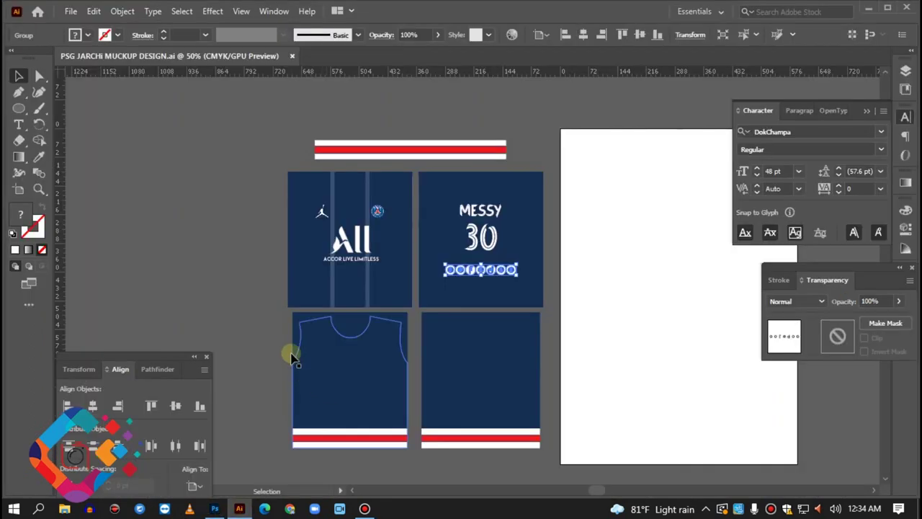
mouse_move(274, 318)
left_mouse_down()
mouse_move(415, 432)
mouse_move(412, 452)
left_mouse_up()
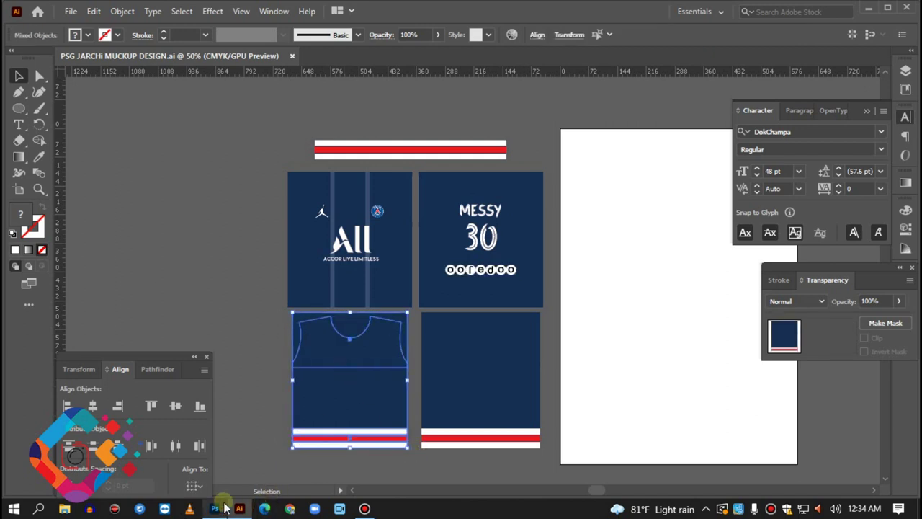
left_click(223, 509)
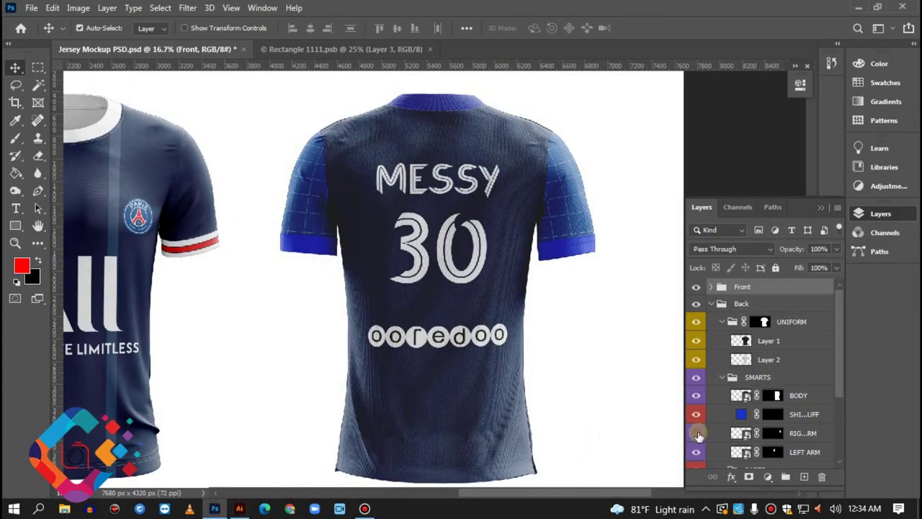
Paste the navy striped-cuff sleeve art into the RIGHT ARM smart object, filling its canvas, and save
left_click(741, 433)
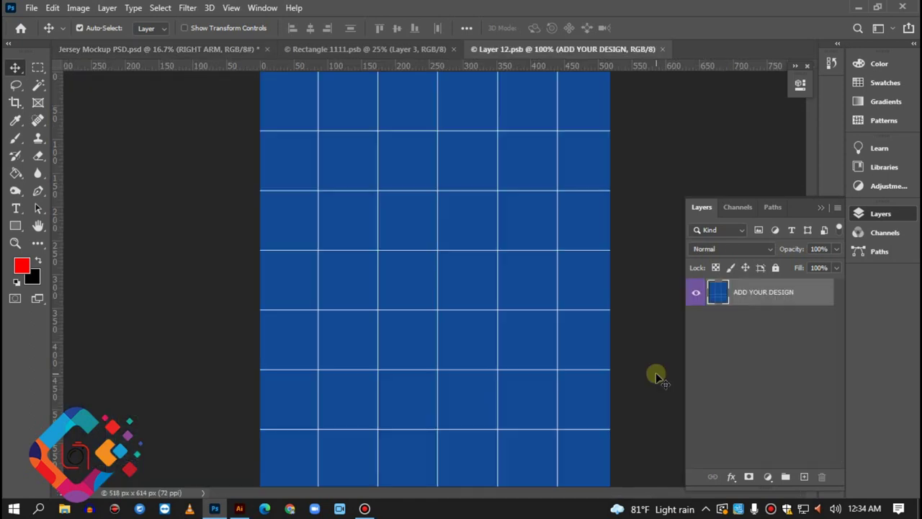
key("ctrl+minus")
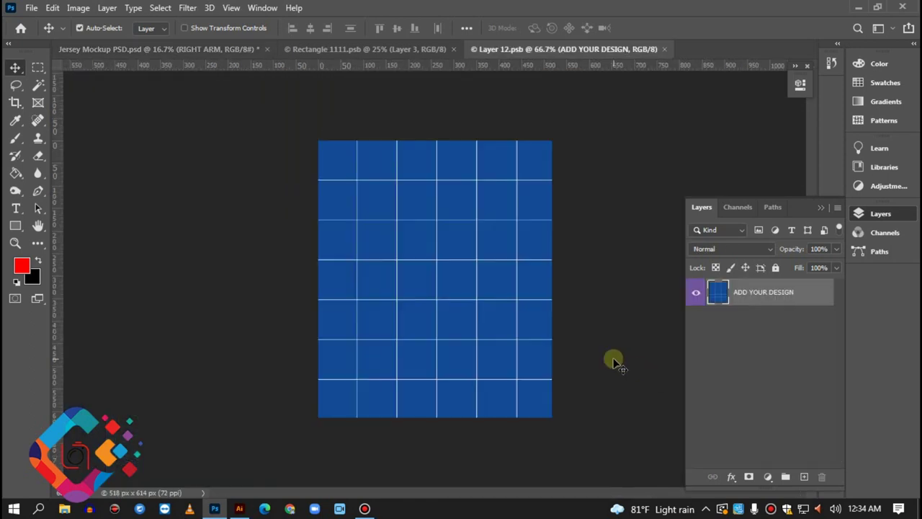
key("ctrl+v")
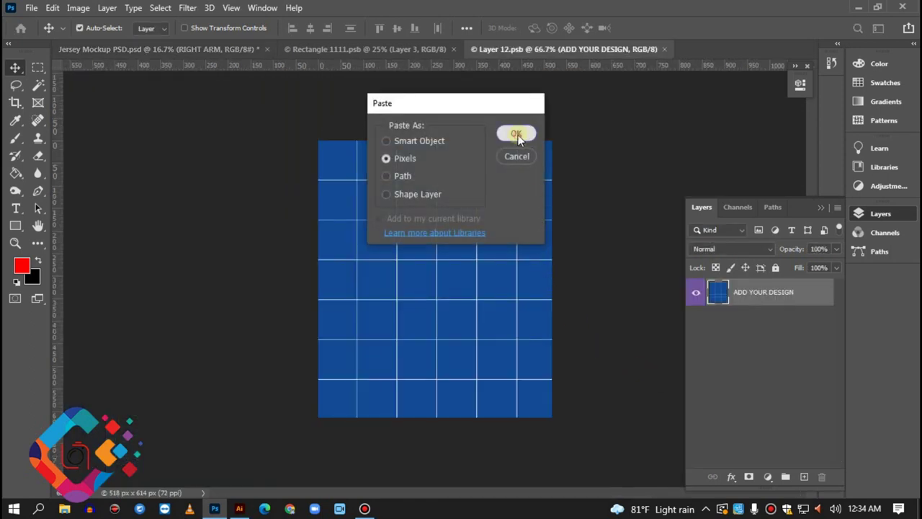
left_click(516, 135)
left_click_drag(452, 240, 402, 180)
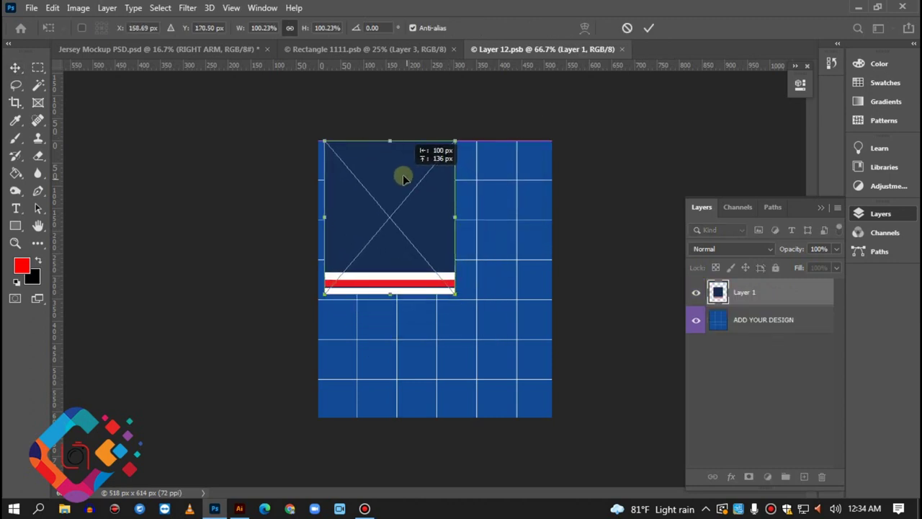
left_click_drag(448, 297, 553, 415)
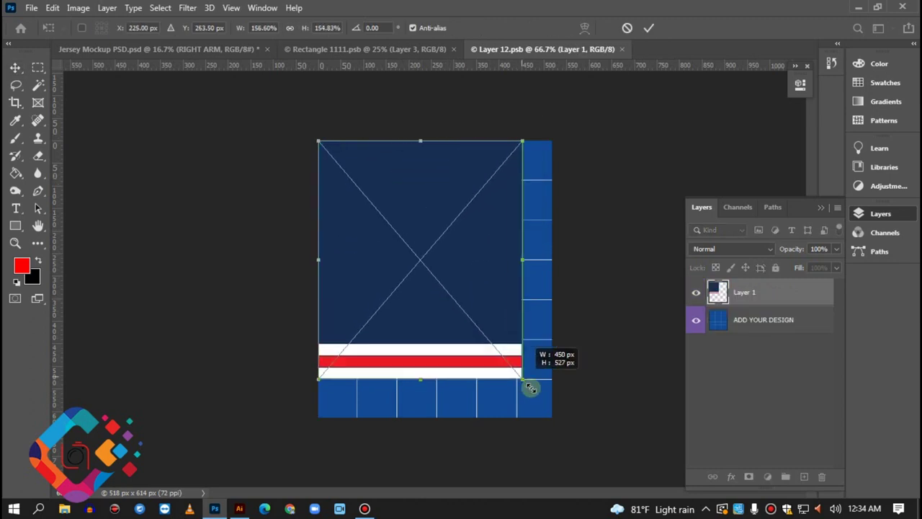
key("Return")
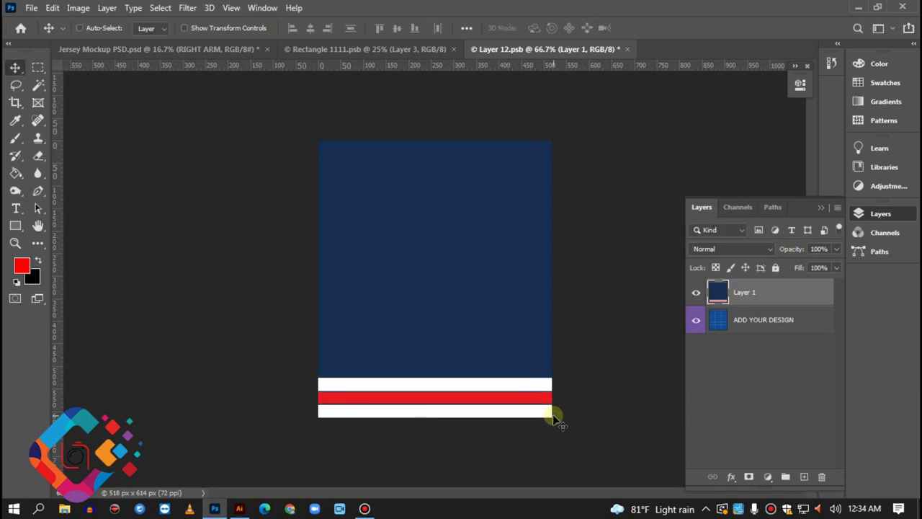
key("ctrl+s")
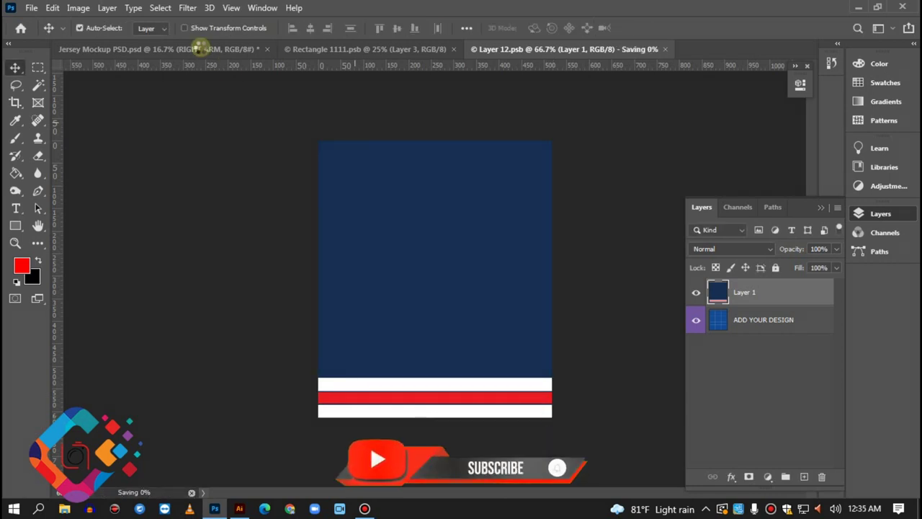
Hide the blue cuff layer on the mockup so the red-and-white stripes show
left_click(202, 51)
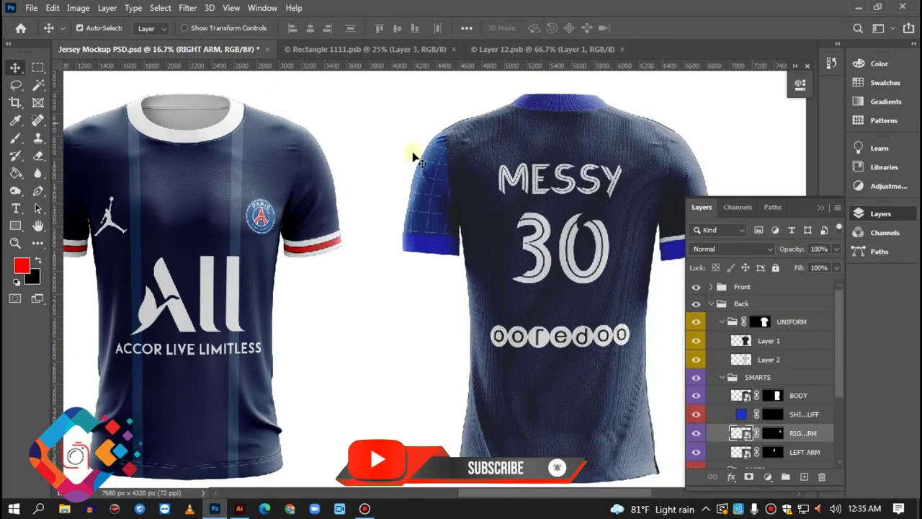
scroll(617, 181, "right", 2)
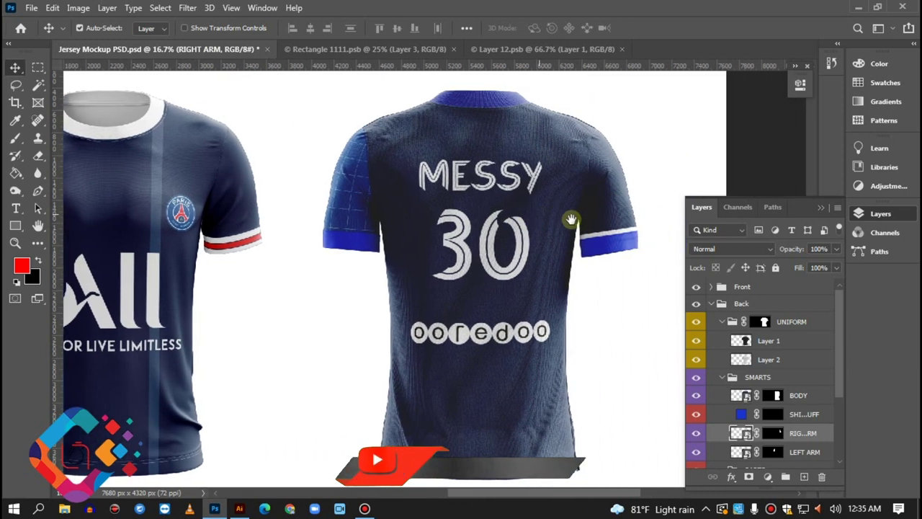
left_click(697, 414)
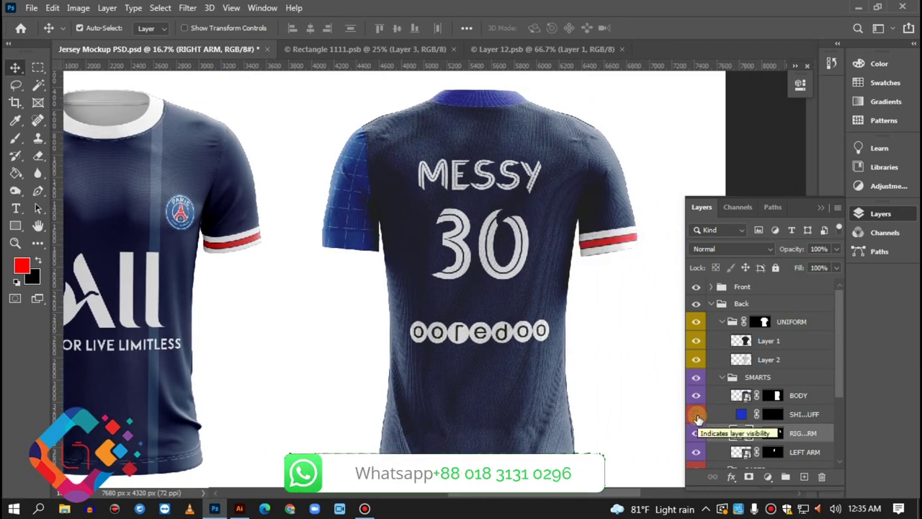
double_click(749, 452)
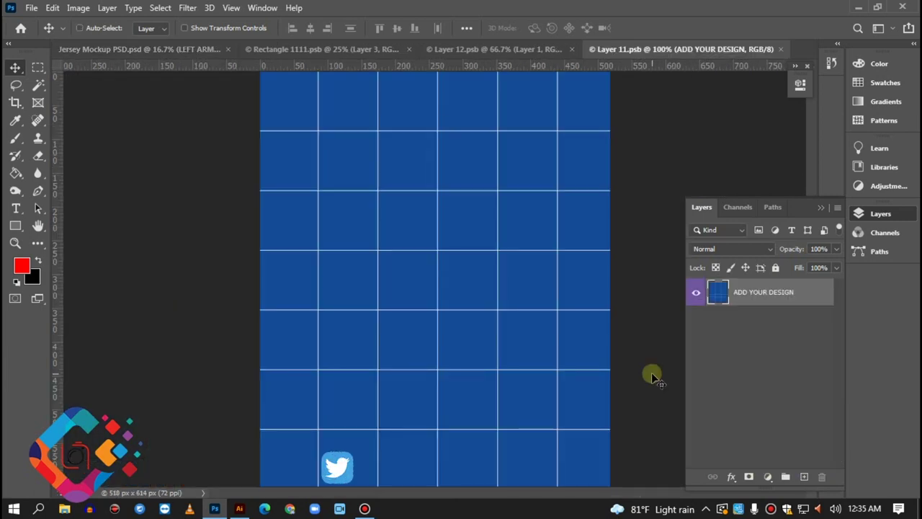
Paste the striped-cuff sleeve art into Layer 11.psb, stretch it to fill the canvas, and save
key("ctrl+v")
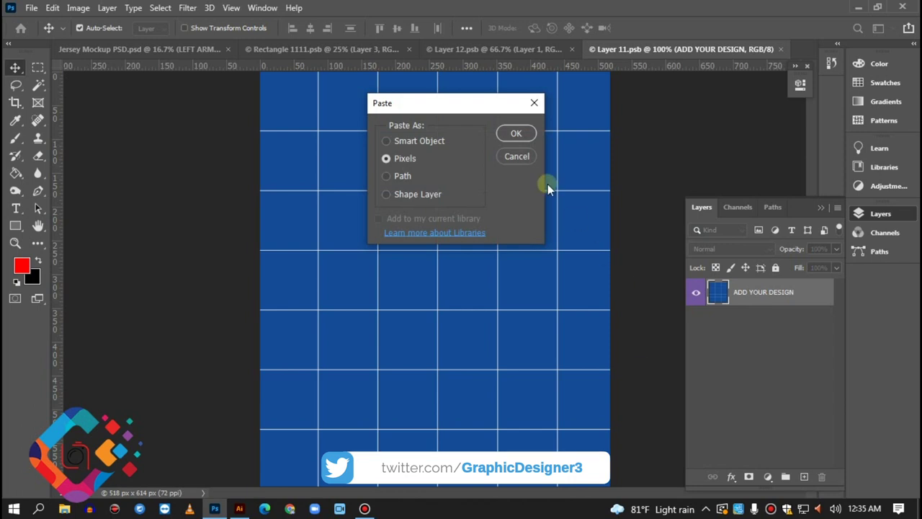
left_click(515, 133)
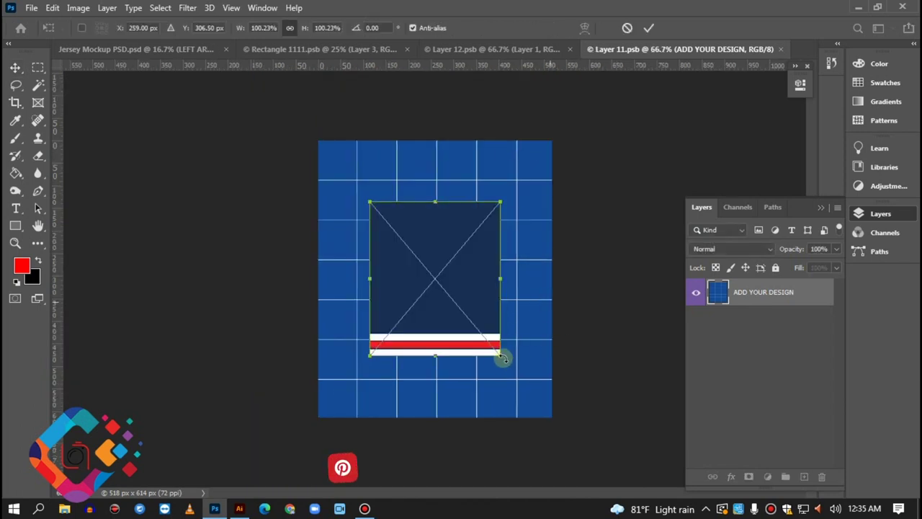
left_click_drag(409, 228, 395, 217)
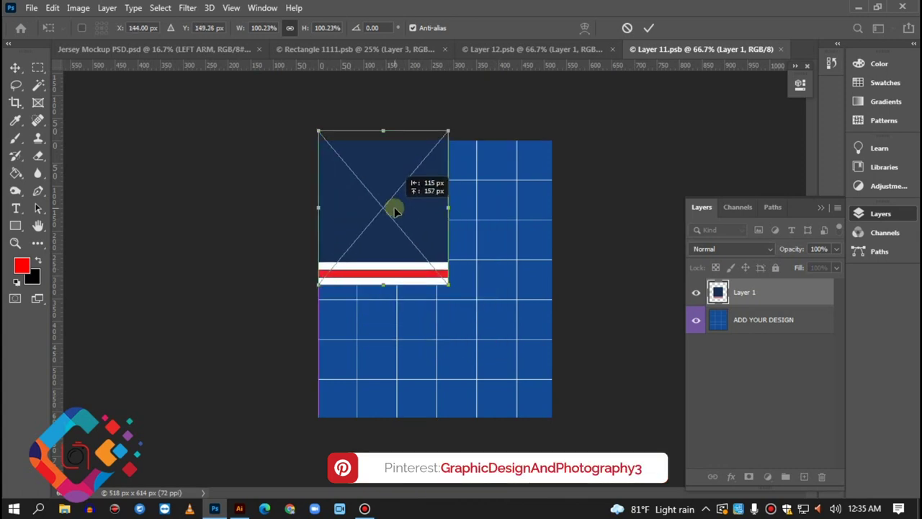
left_click_drag(447, 294, 512, 384)
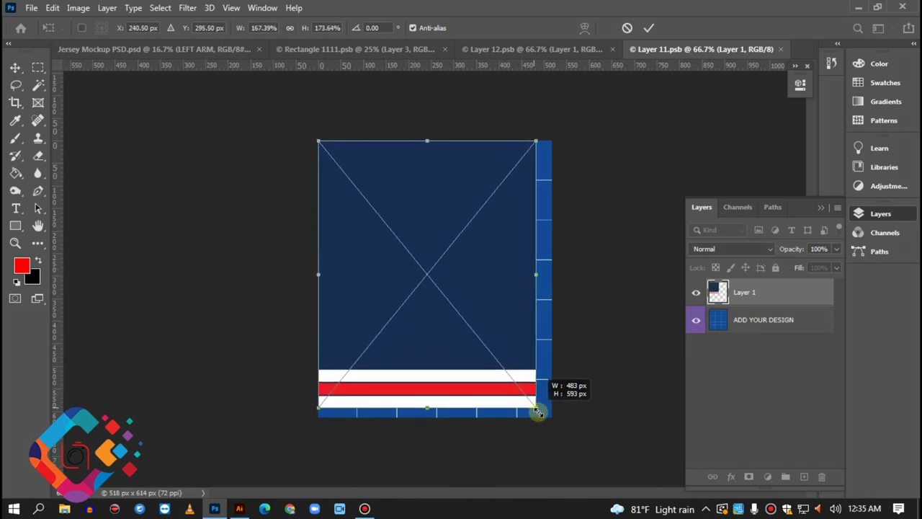
left_click_drag(512, 384, 550, 421)
key("Return")
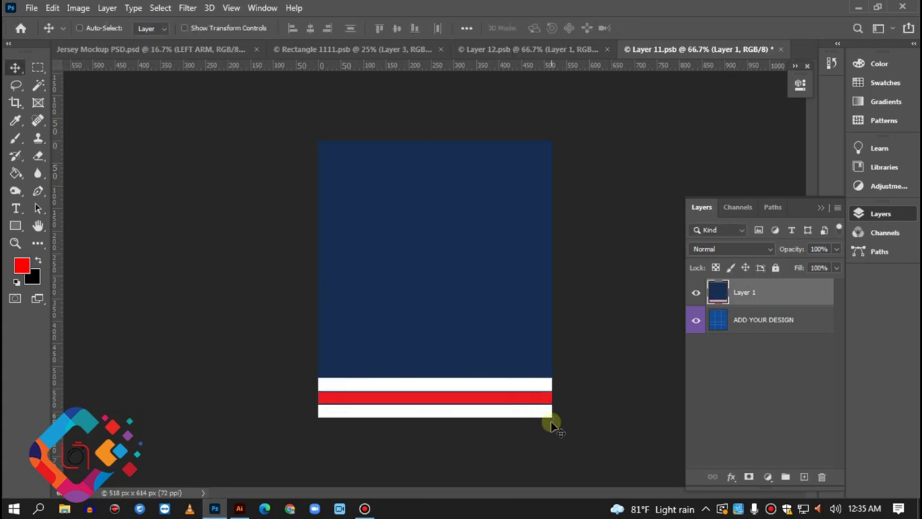
key("ctrl+s")
left_click(137, 49)
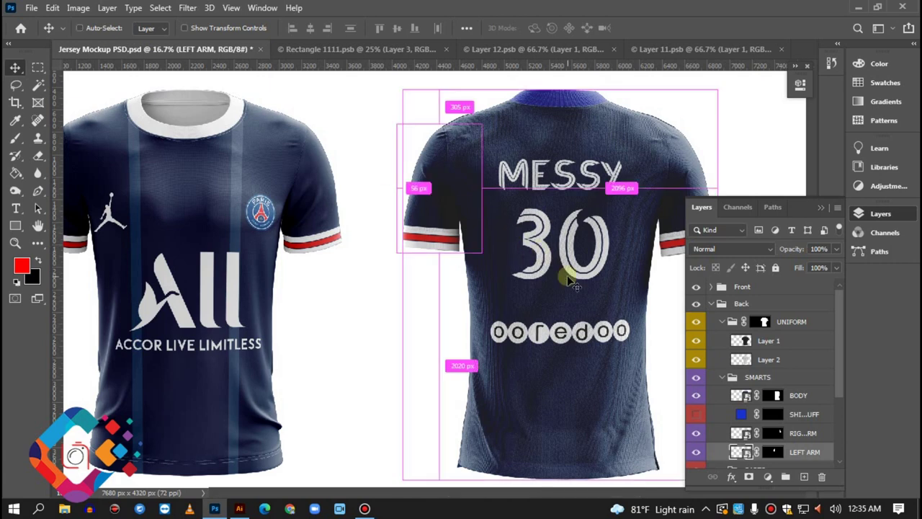
Recolour the back jersey's COLLAR fill to near-white #fcfcff
key("ctrl+minus")
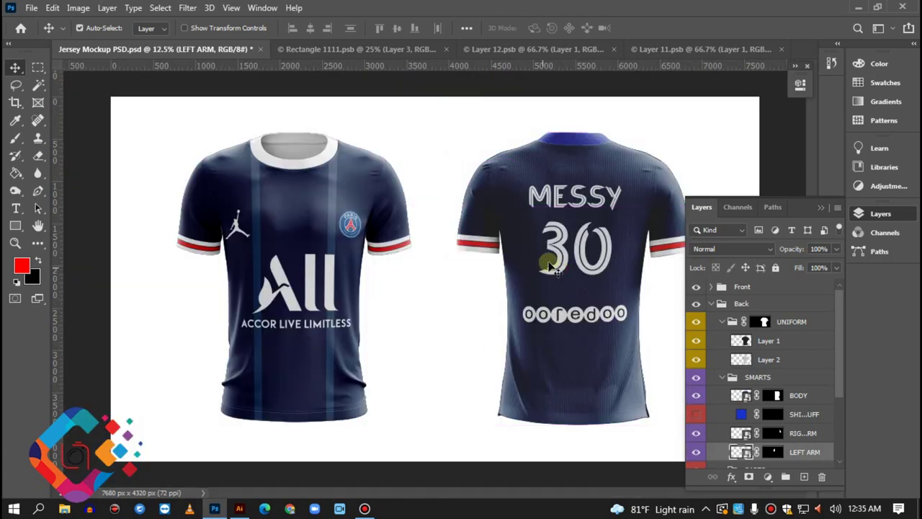
scroll(731, 425, "down", 1)
scroll(742, 421, "down", 3)
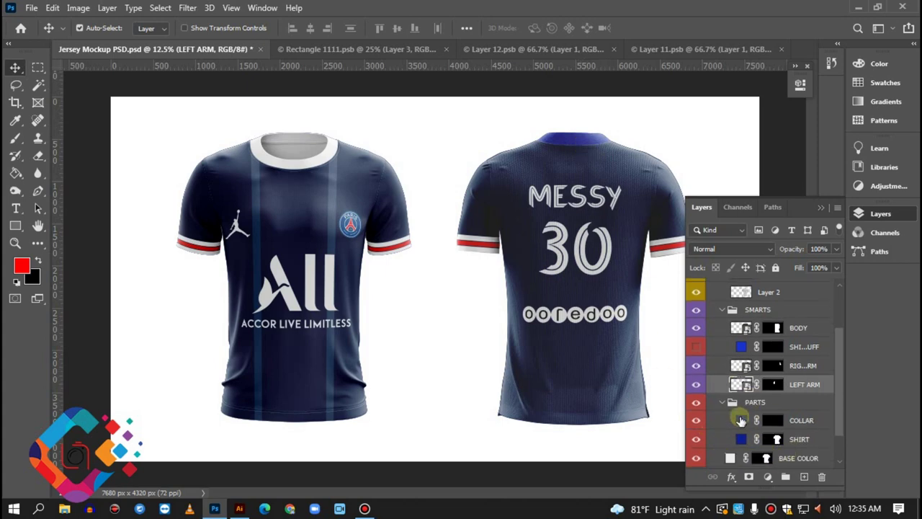
double_click(740, 421)
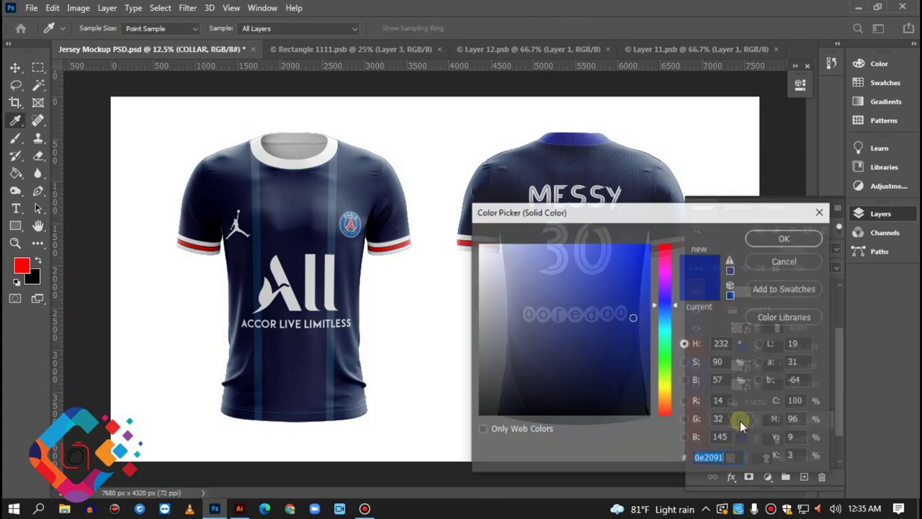
left_click_drag(625, 307, 480, 239)
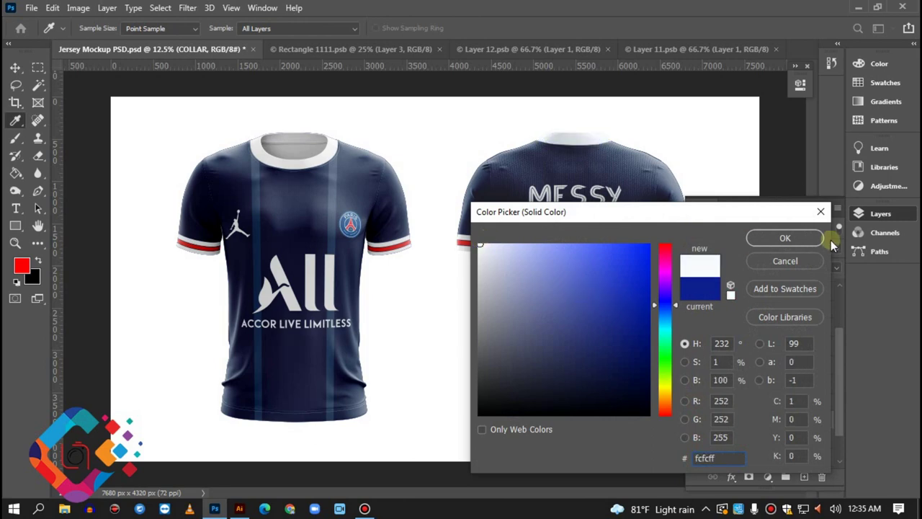
left_click(807, 239)
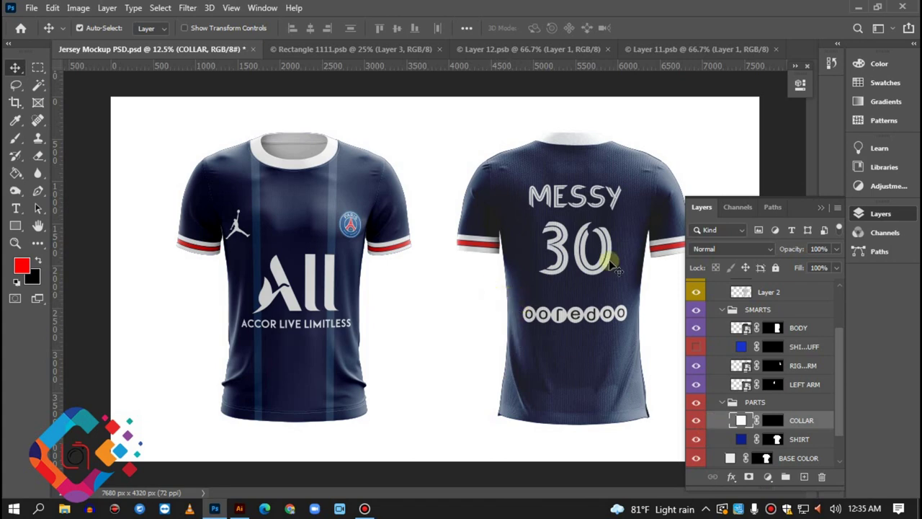
Collapse and restore the Layers panel list, then scroll further down it
left_click(821, 208)
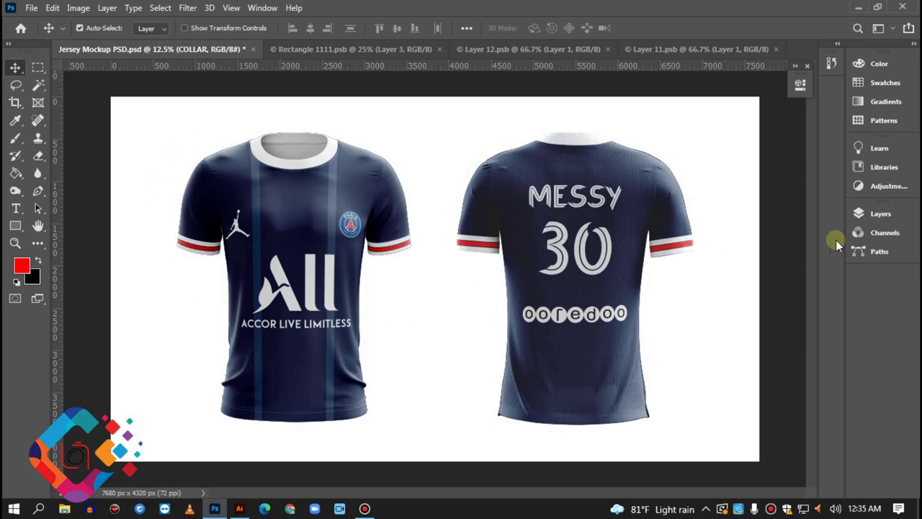
left_click(880, 214)
scroll(767, 375, "down", 3)
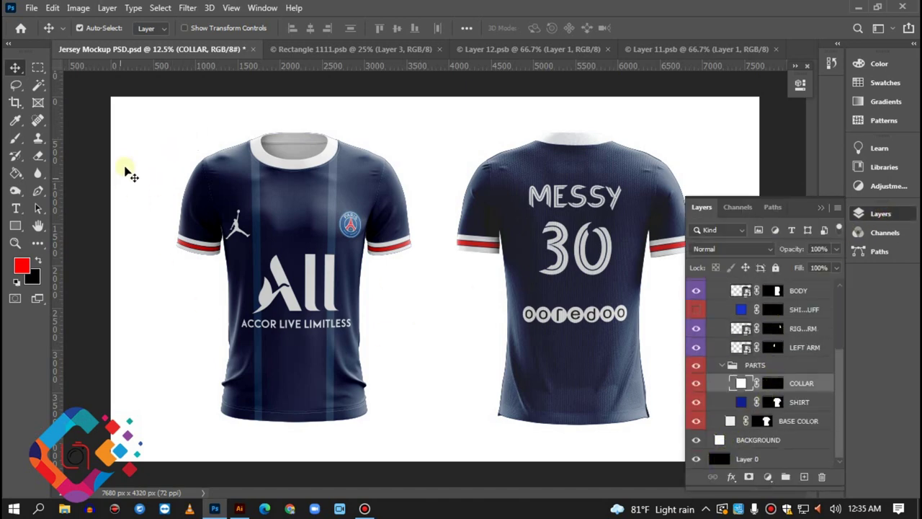
left_click(32, 8)
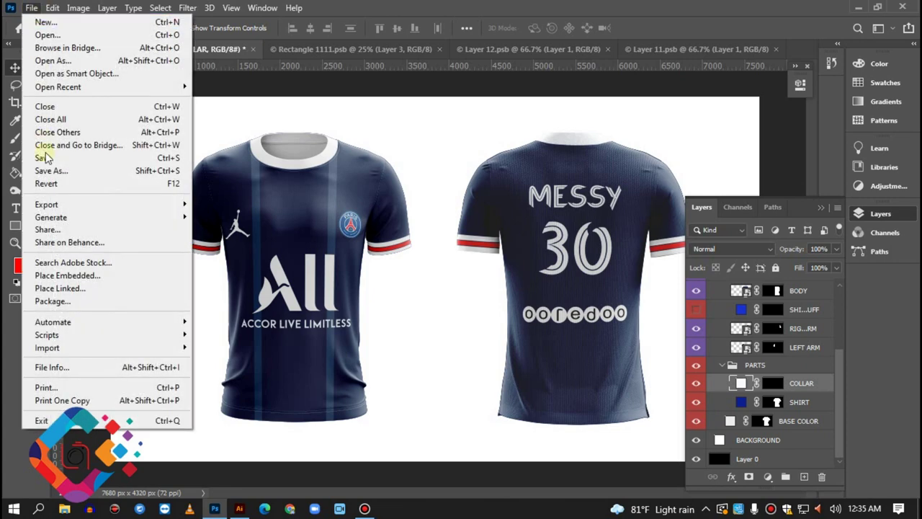
Open the PSG team photo 3964847 from the PSG folder
left_click(48, 35)
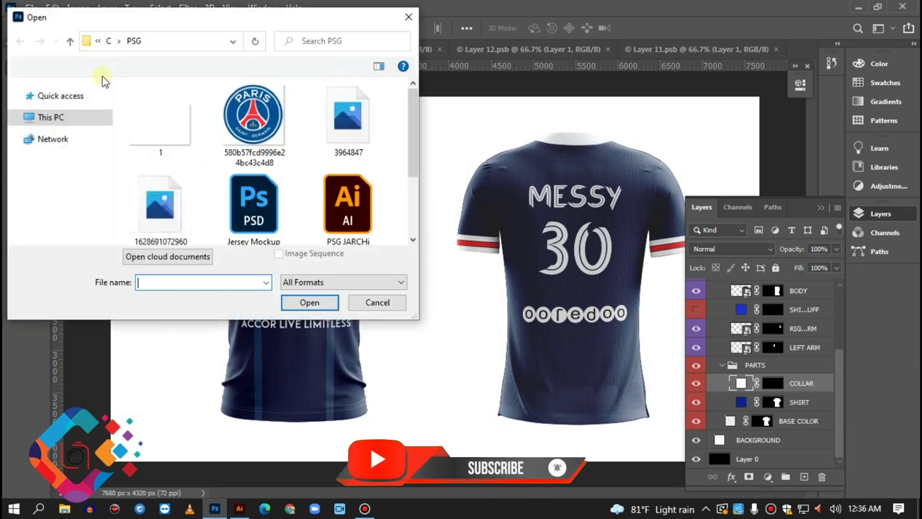
left_click(349, 134)
left_click(328, 302)
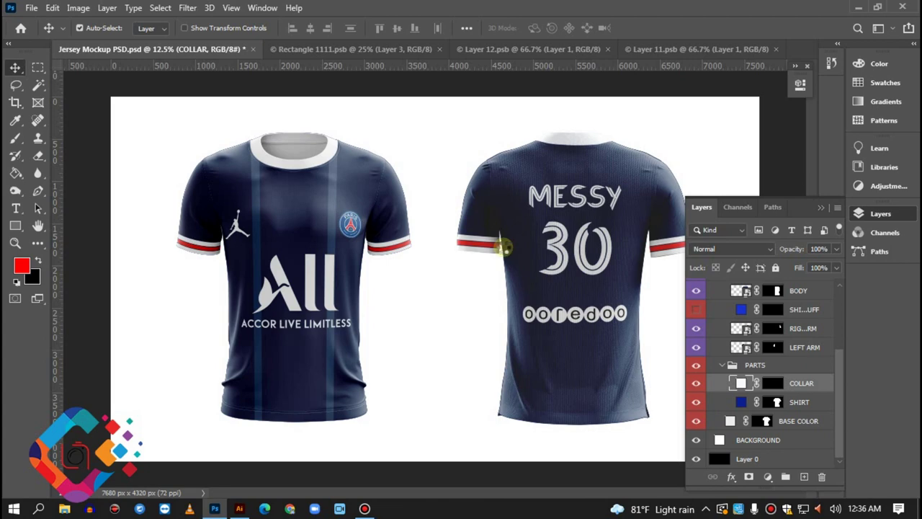
Close the Layer 12.psb, Rectangle 1111.psb and Layer 11.psb documents
key("ctrl+shift+Tab")
key("ctrl+shift+Tab")
key("ctrl+shift+Tab")
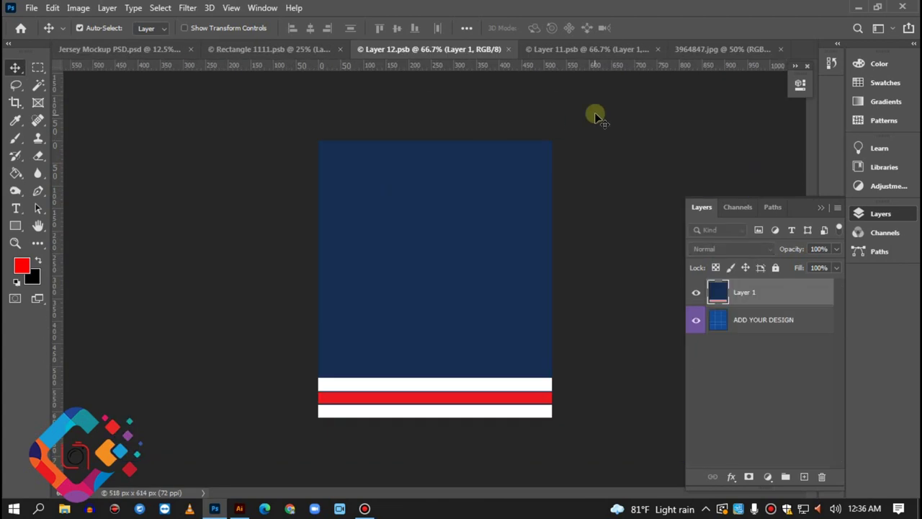
left_click(509, 48)
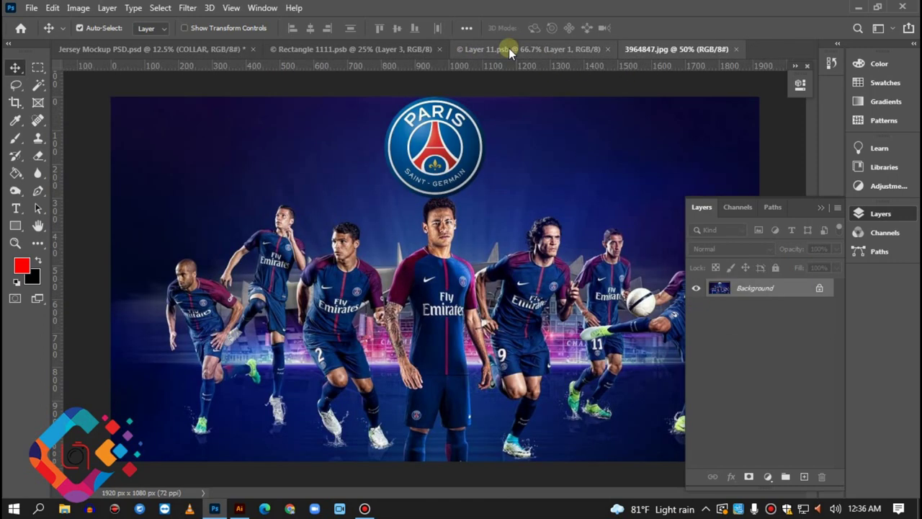
left_click(439, 48)
left_click(416, 49)
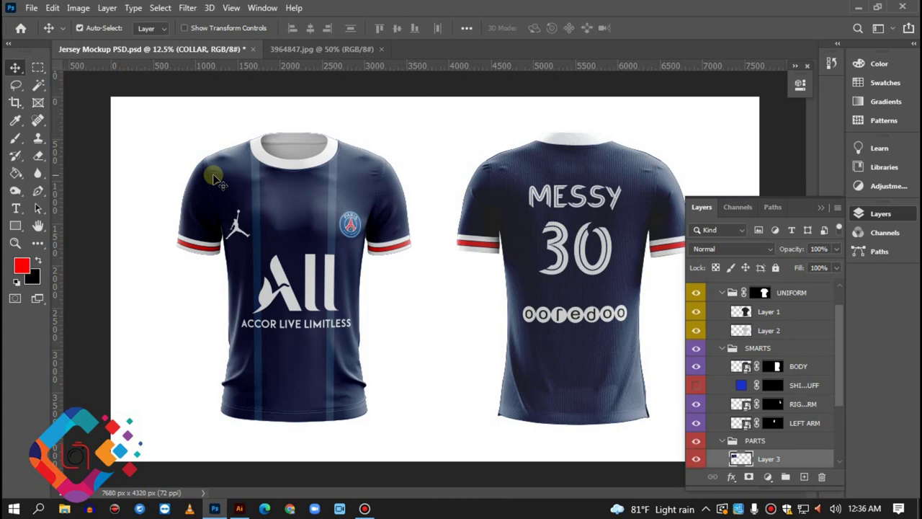
Copy the team photo into the jersey mockup at top-left, scaled to about 400%
left_click_drag(121, 48, 212, 179)
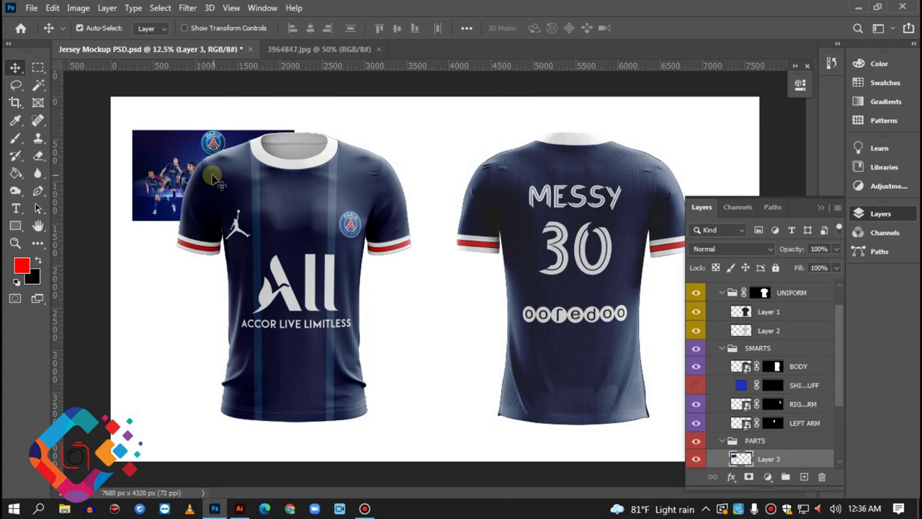
left_click_drag(167, 157, 149, 125)
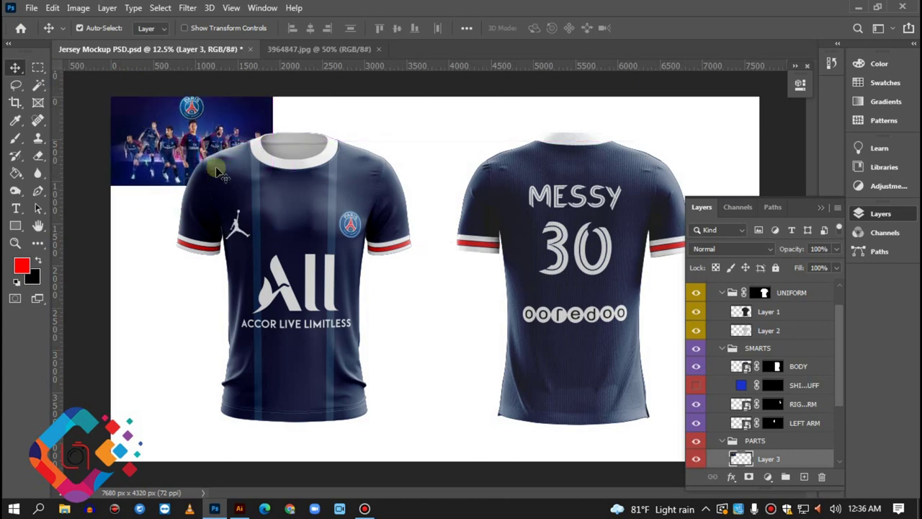
key("ctrl+t")
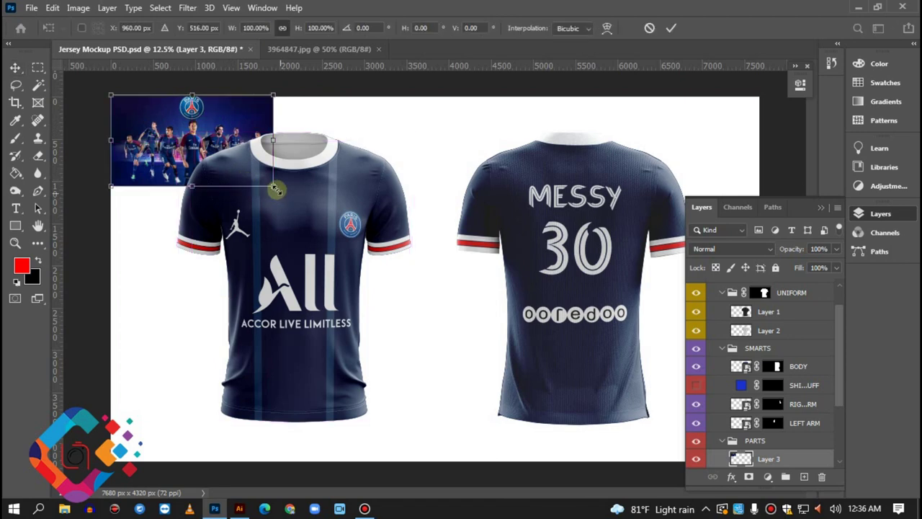
mouse_move(280, 189)
left_mouse_down()
mouse_move(735, 468)
mouse_move(749, 464)
left_mouse_up()
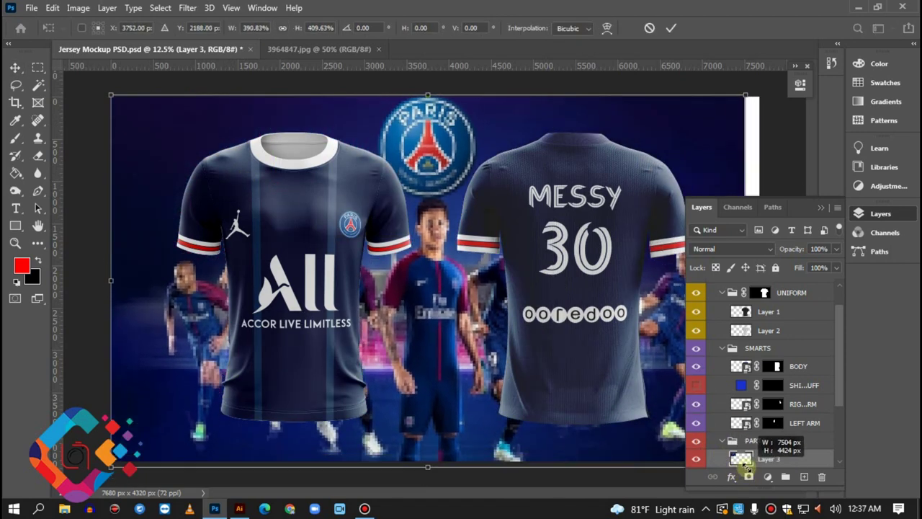
left_click_drag(750, 465, 760, 461)
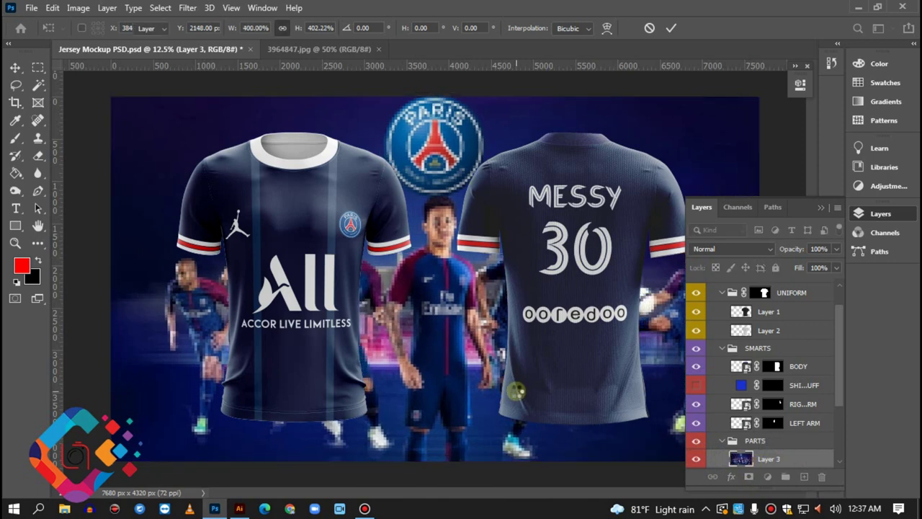
key("Return")
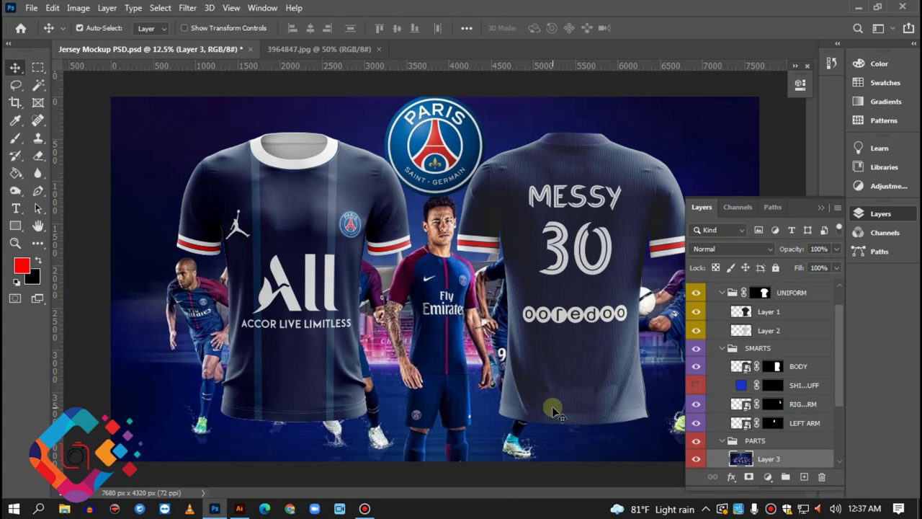
Try several opacities on the Layer 3 team photo, settling on 50%
key("5")
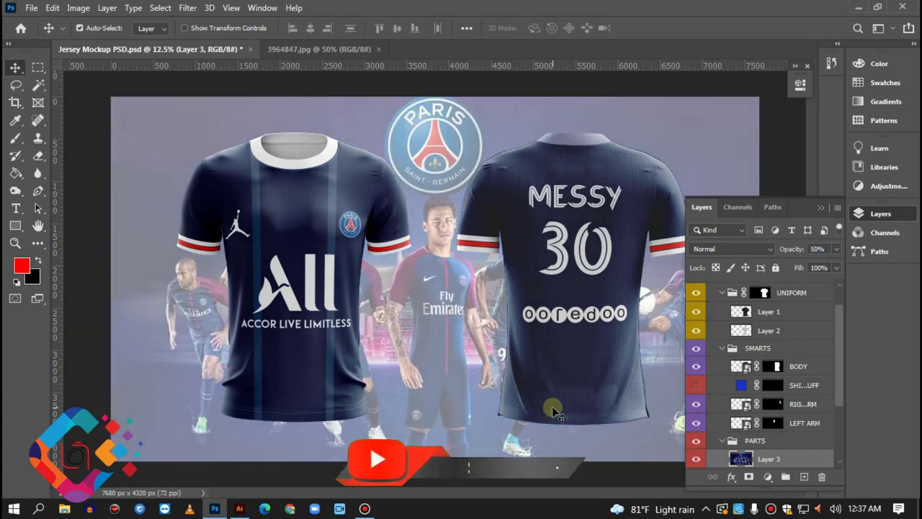
key("4")
key("7")
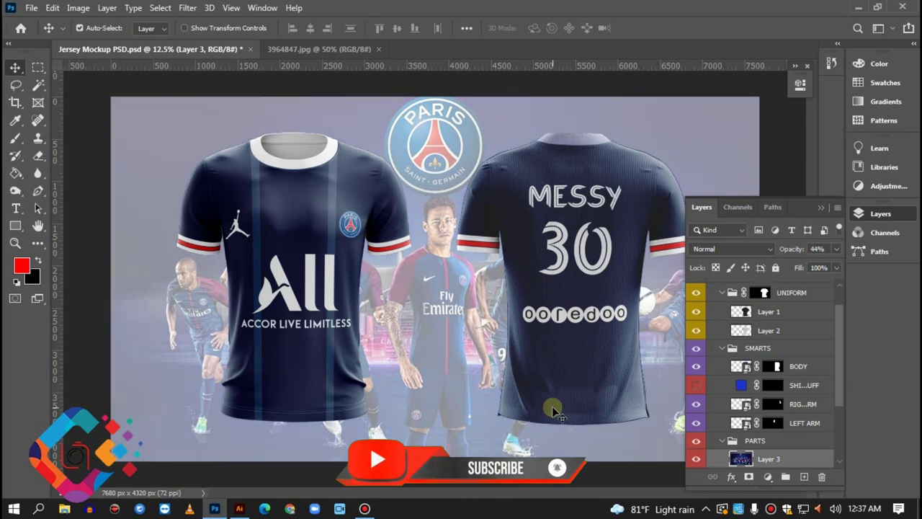
key("7")
key("7")
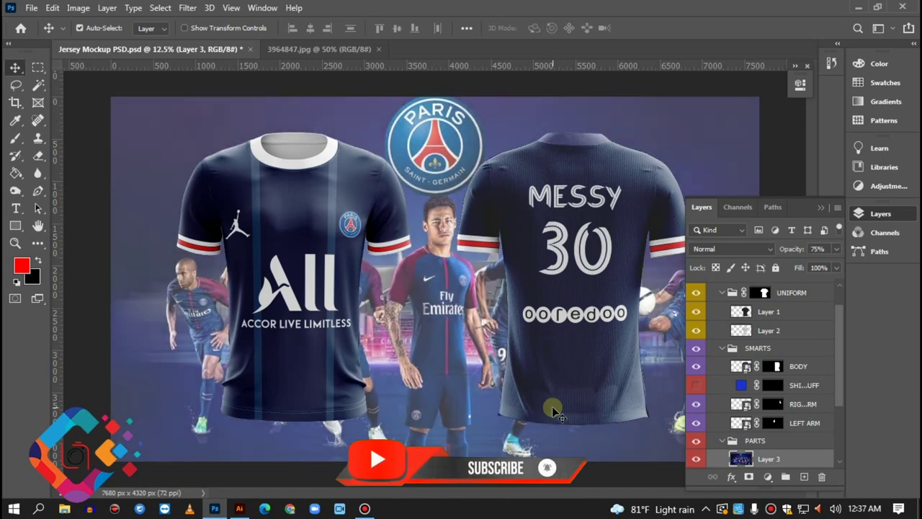
key("8")
key("5")
key("6")
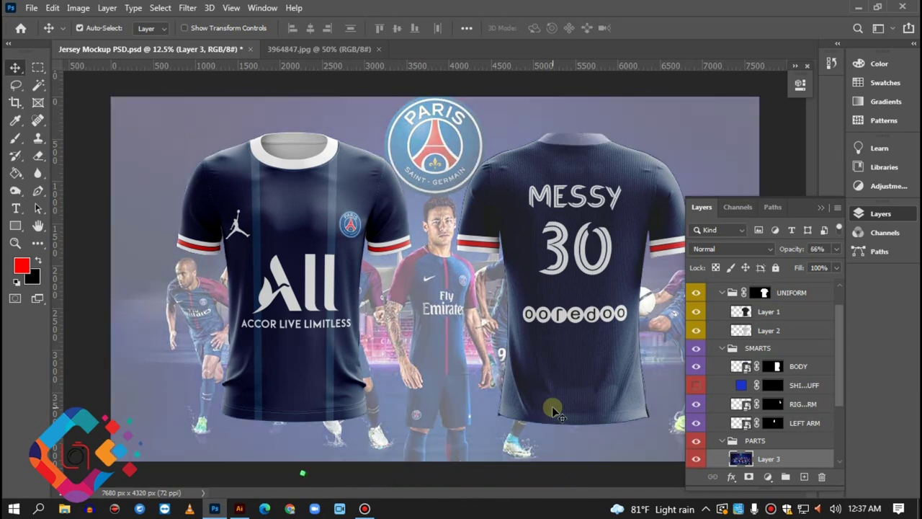
key("6")
key("2")
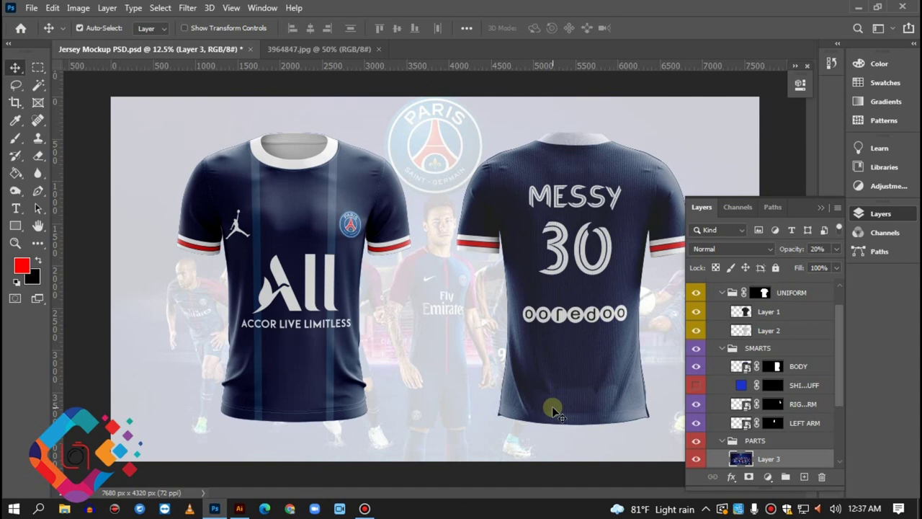
key("5")
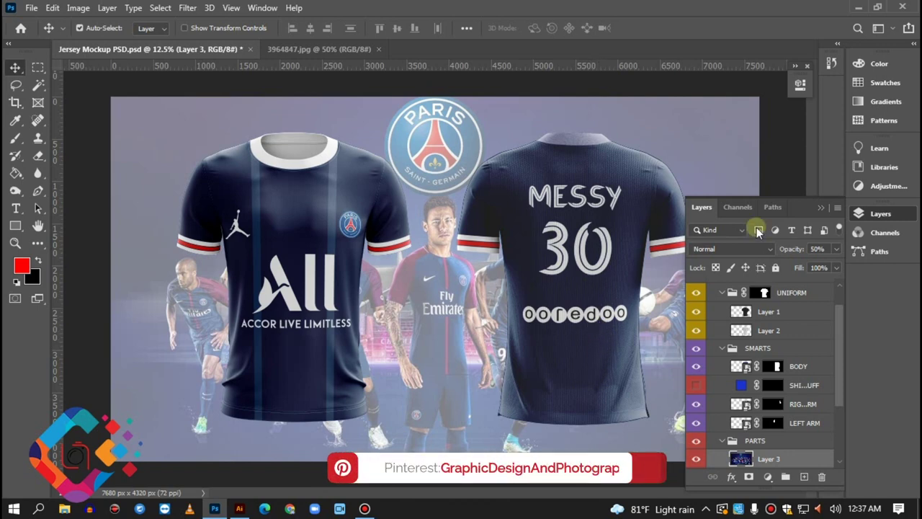
left_click(821, 208)
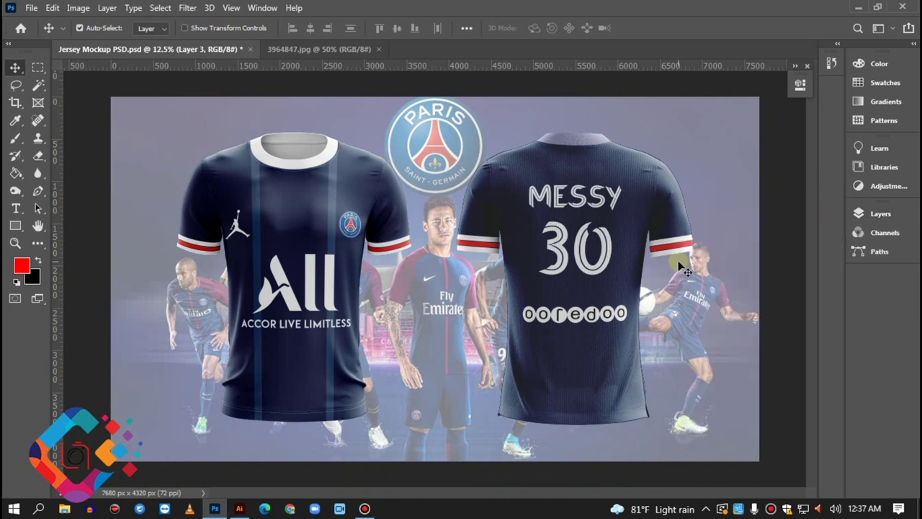